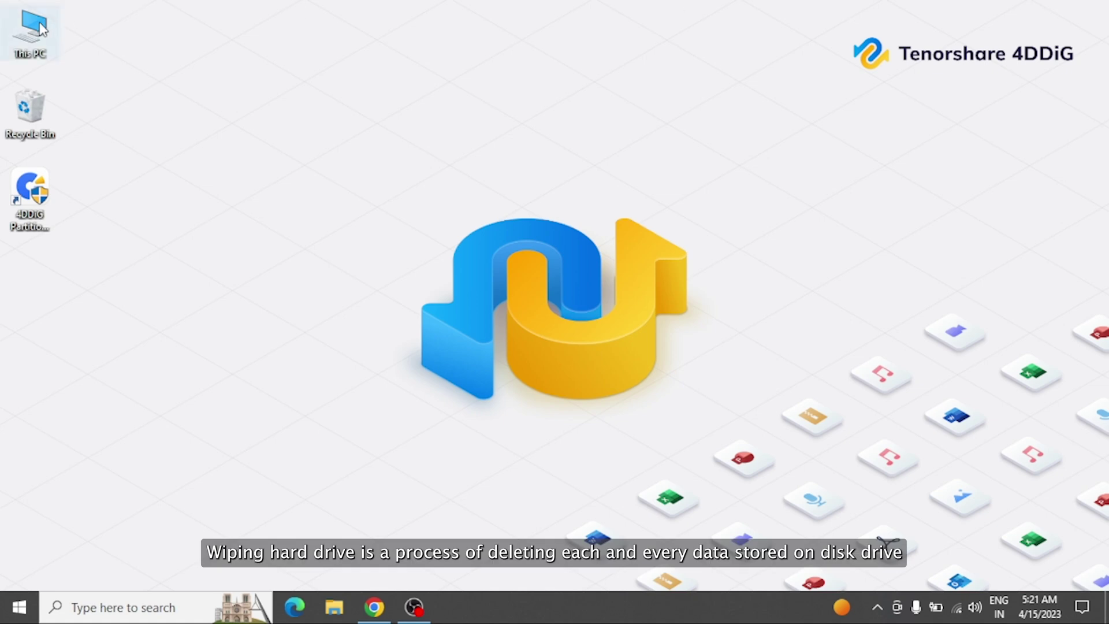
Step: Open This PC, review the six drives, browse Local Disk (E:) and Program Files (x86), then go back
{"action": "double_click", "coordinate": [40, 28]}
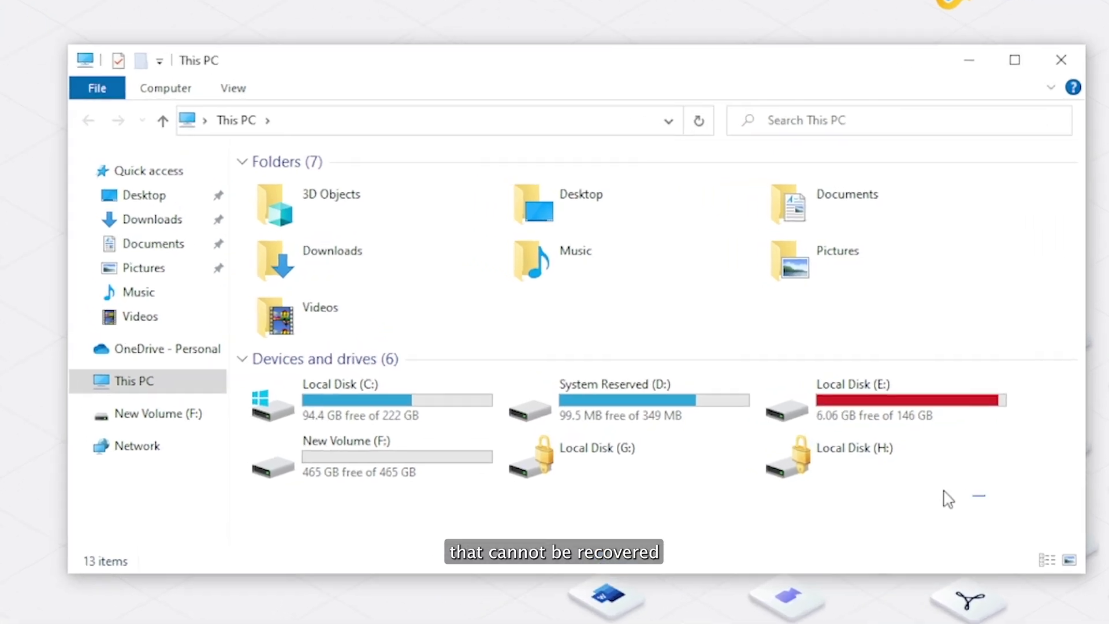
{"action": "left_click_drag", "start_coordinate": [948, 498], "coordinate": [424, 396]}
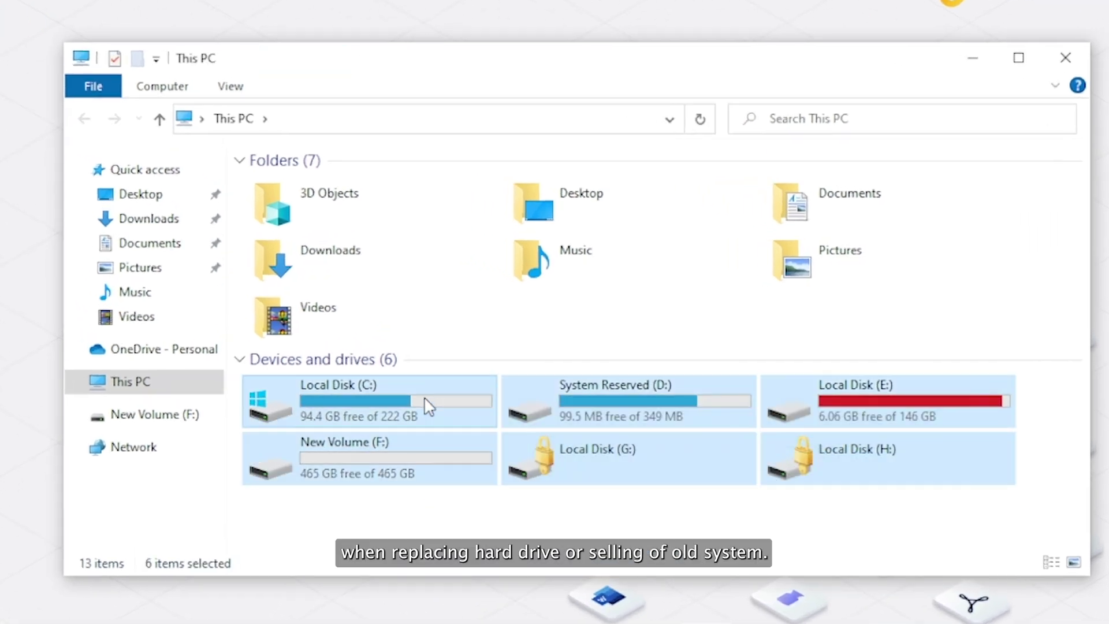
{"action": "left_click", "coordinate": [450, 413]}
{"action": "double_click", "coordinate": [900, 385]}
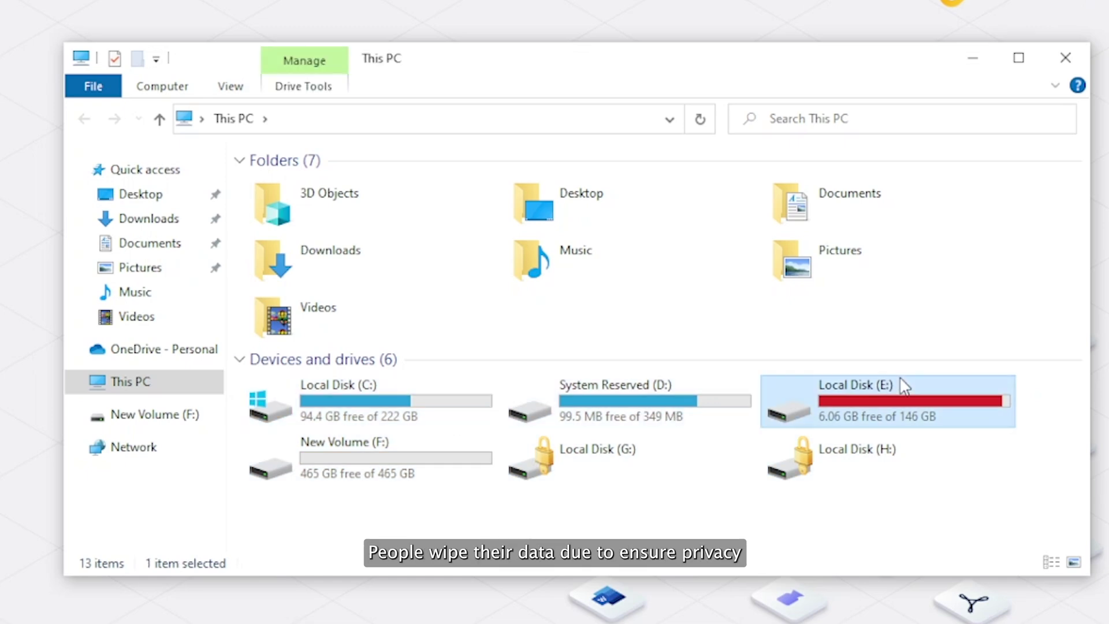
{"action": "double_click", "coordinate": [502, 361]}
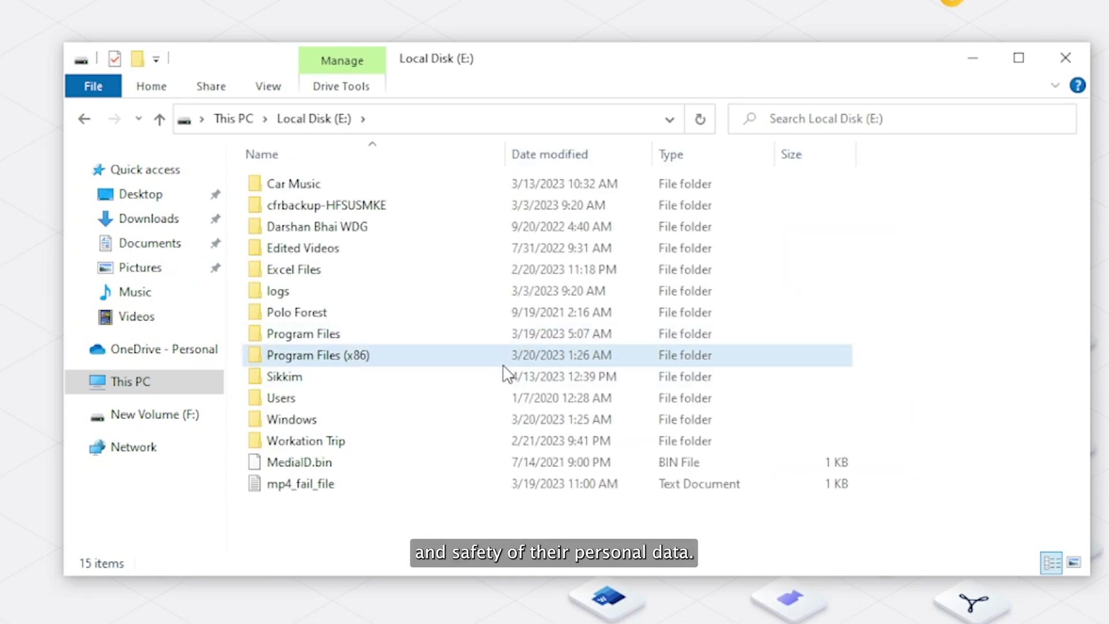
{"action": "key", "text": "alt+Left"}
{"action": "key", "text": "alt+Left"}
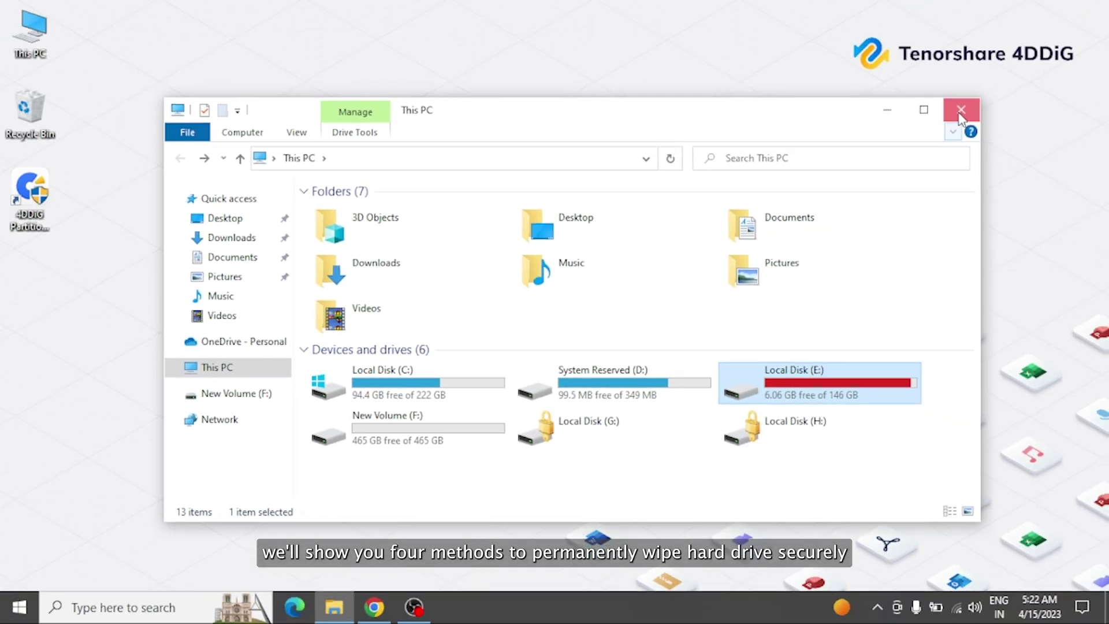
Step: Close the This PC File Explorer window
{"action": "left_click", "coordinate": [1019, 82]}
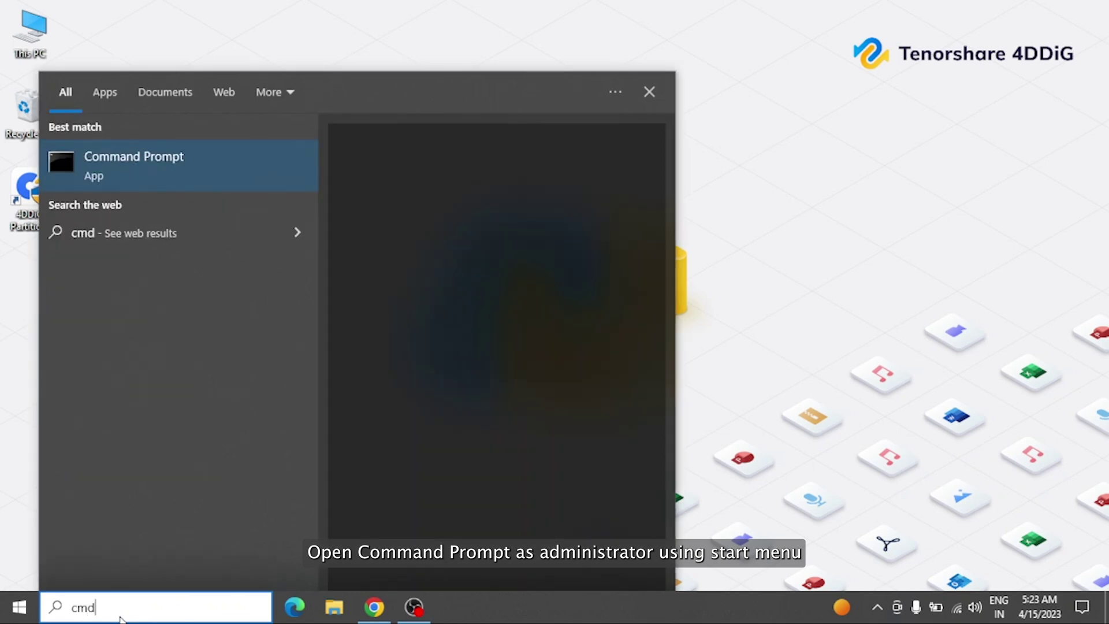
Step: Start DiskPart from an administrator Command Prompt and list all disks
{"action": "left_click", "coordinate": [436, 317]}
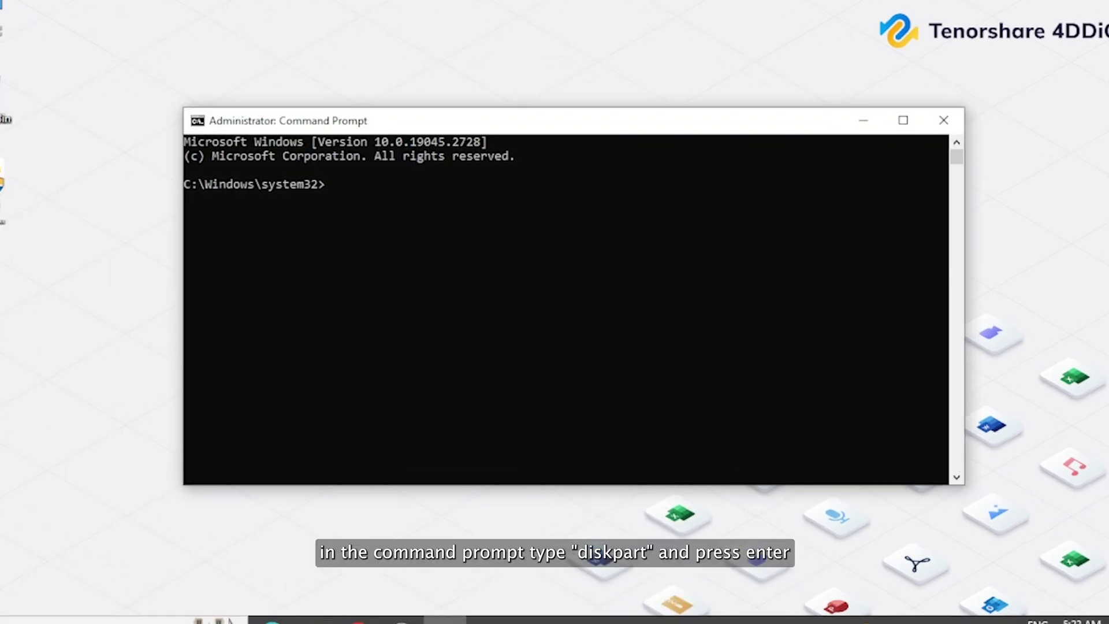
{"action": "type", "text": "diskpart"}
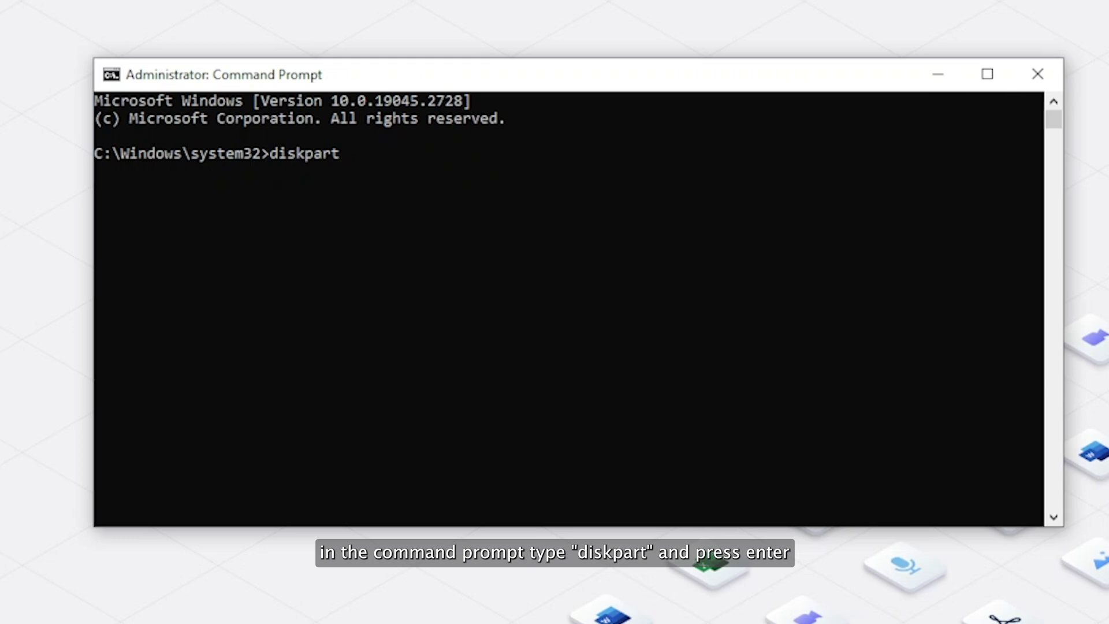
{"action": "key", "text": "Return"}
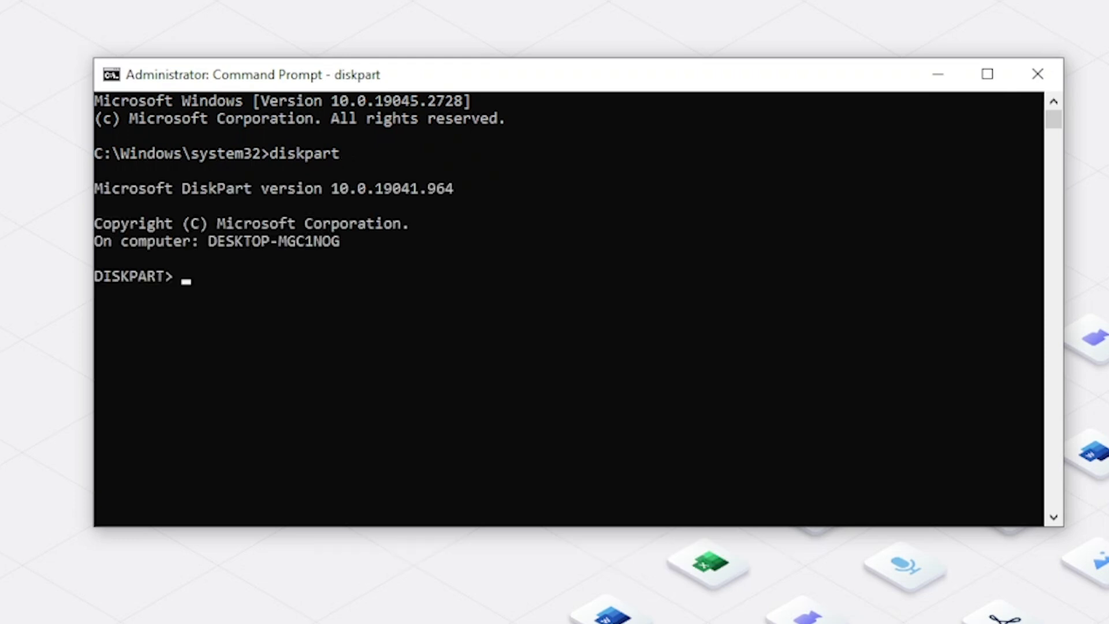
{"action": "type", "text": "list di"}
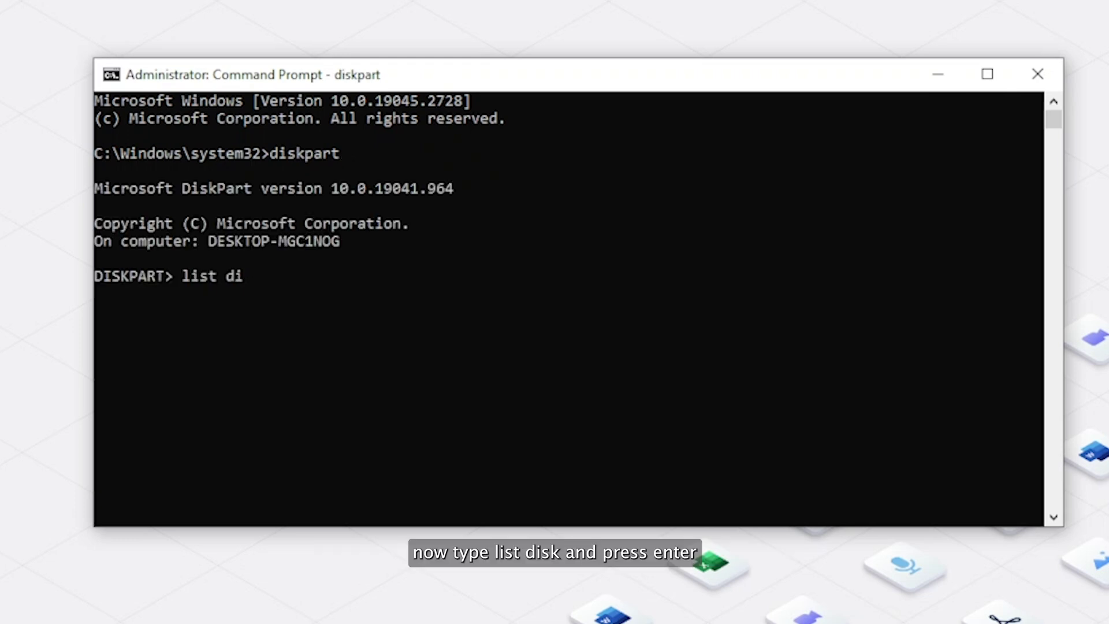
{"action": "type", "text": "sk"}
{"action": "key", "text": "Return"}
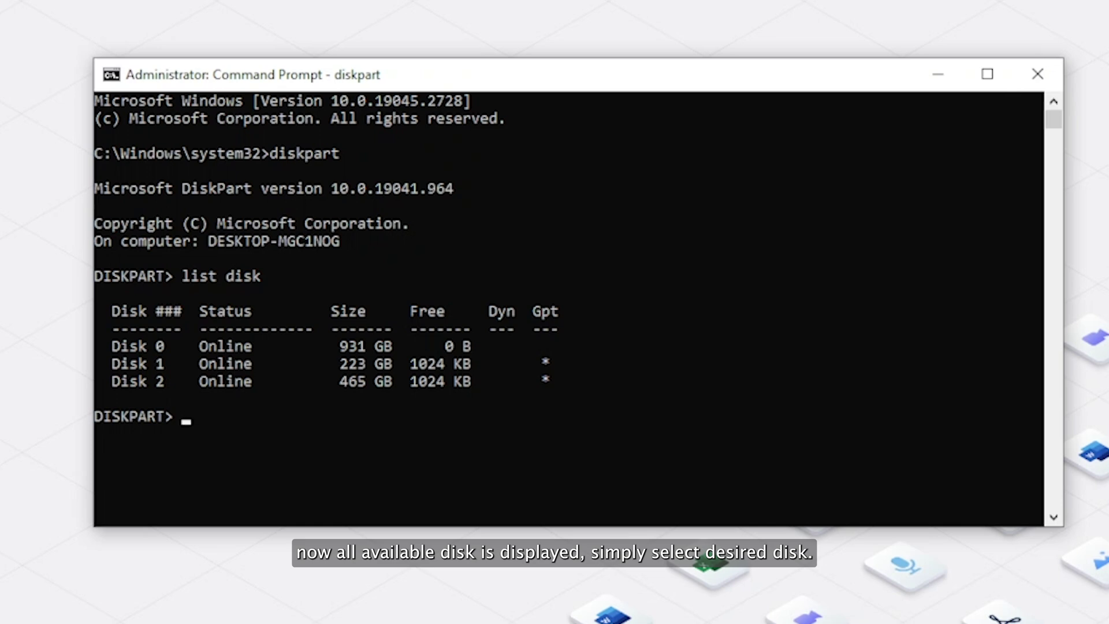
Step: Select disk 2 and run clean to wipe all its data
{"action": "type", "text": "select"}
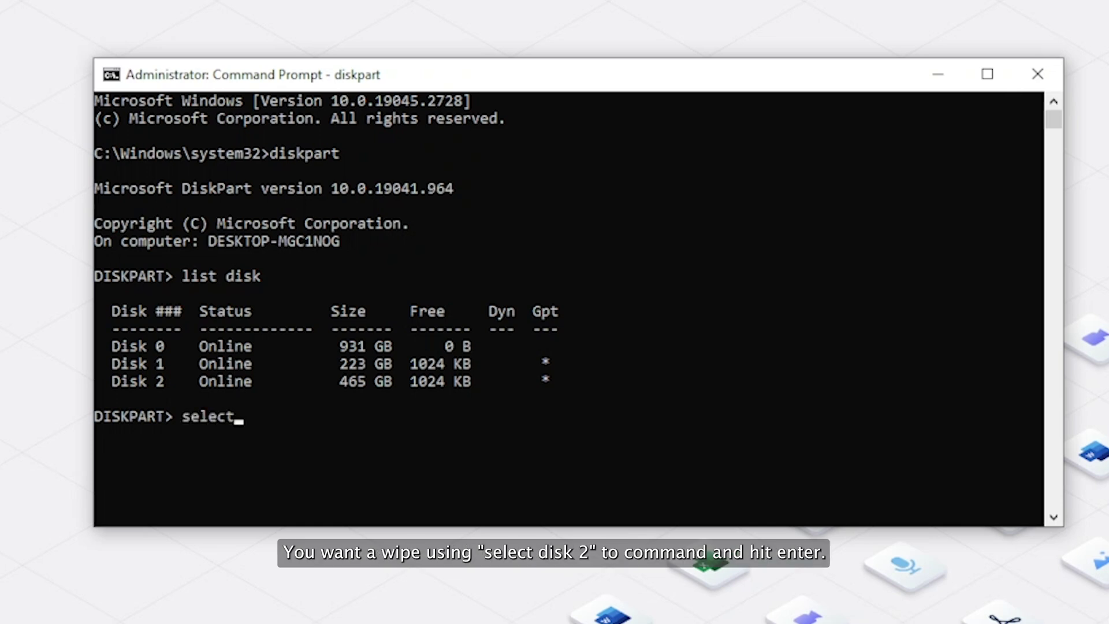
{"action": "type", "text": " disk 2"}
{"action": "key", "text": "Return"}
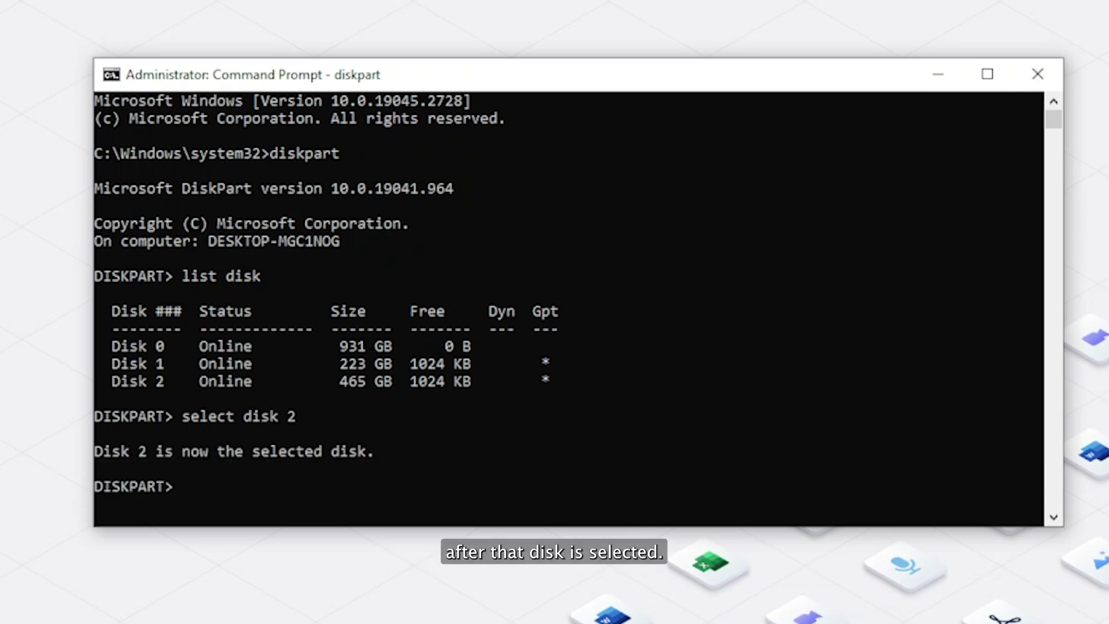
{"action": "type", "text": "clean all"}
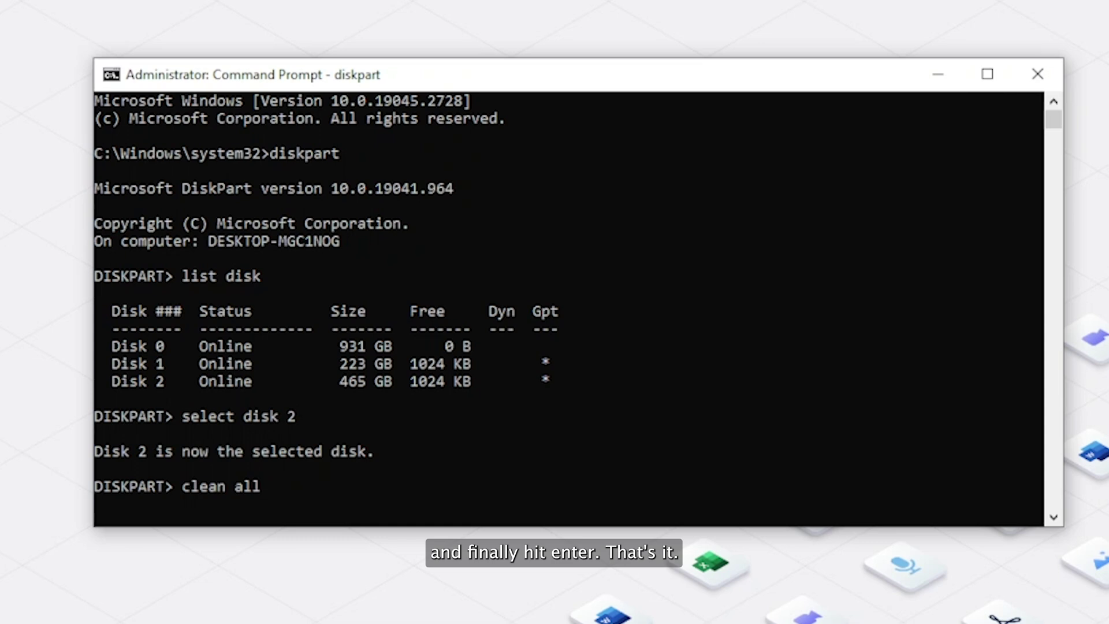
{"action": "key", "text": "Return"}
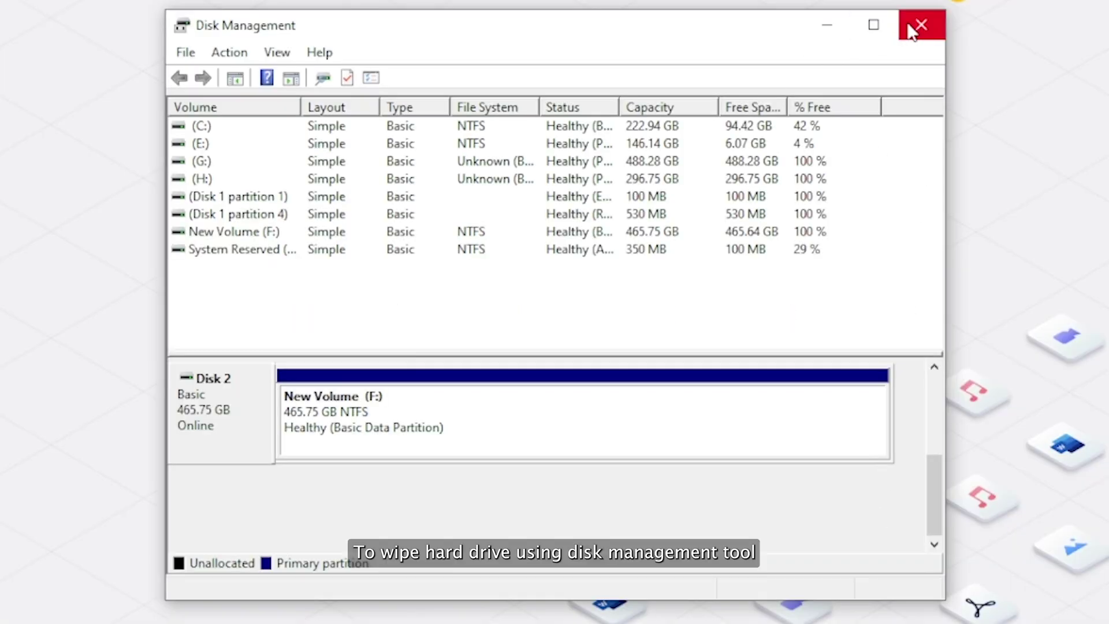
Step: Scroll the Disk Management disk map to review Disk 2's New Volume (F:)
{"action": "left_click_drag", "start_coordinate": [933, 488], "coordinate": [936, 407]}
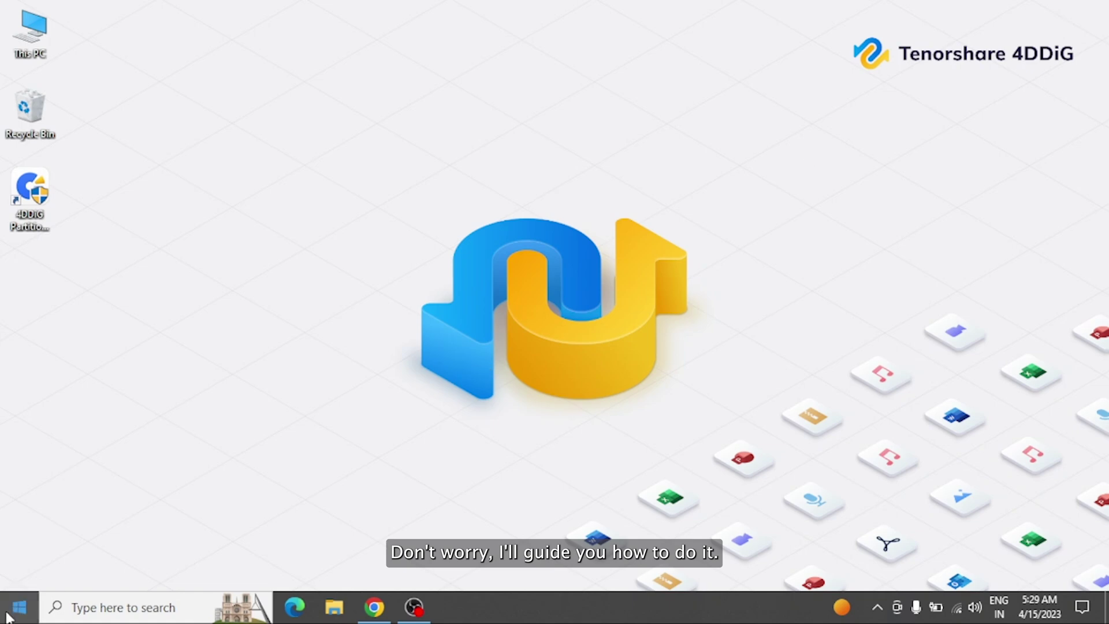
Step: Open Disk Management from the Start quick menu and delete Disk 2's New Volume (F:) partition
{"action": "right_click", "coordinate": [27, 602]}
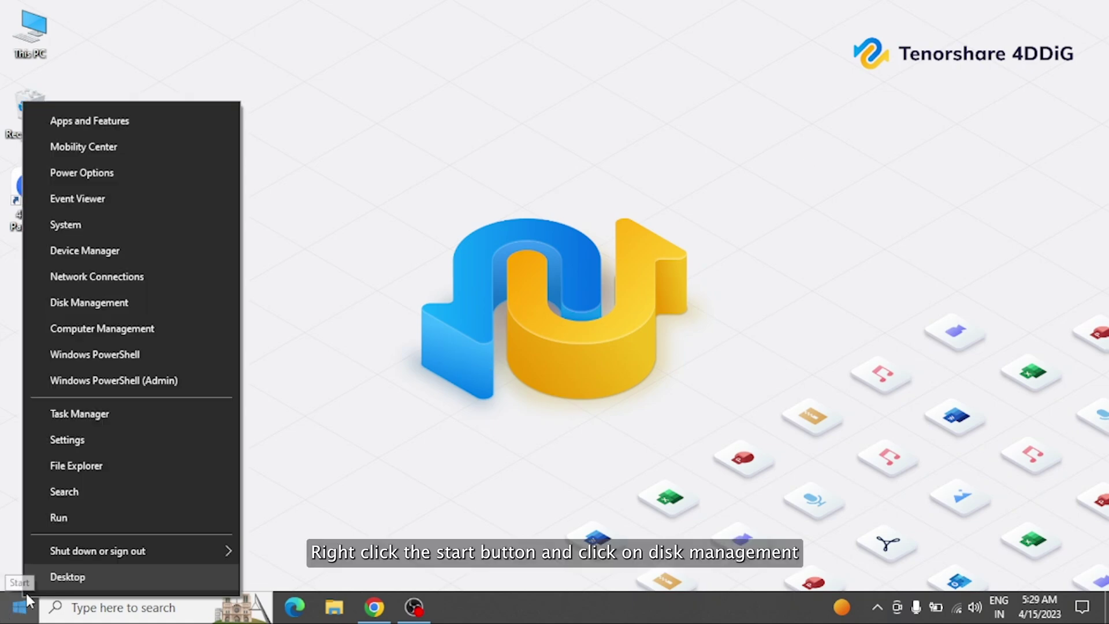
{"action": "left_click", "coordinate": [123, 306]}
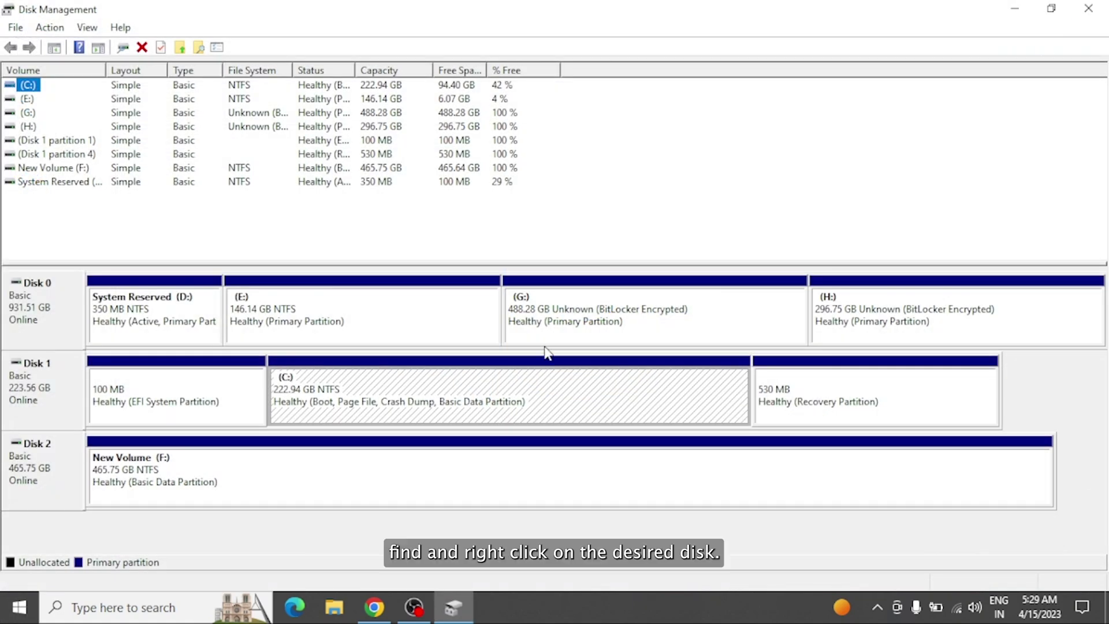
{"action": "left_click", "coordinate": [303, 477]}
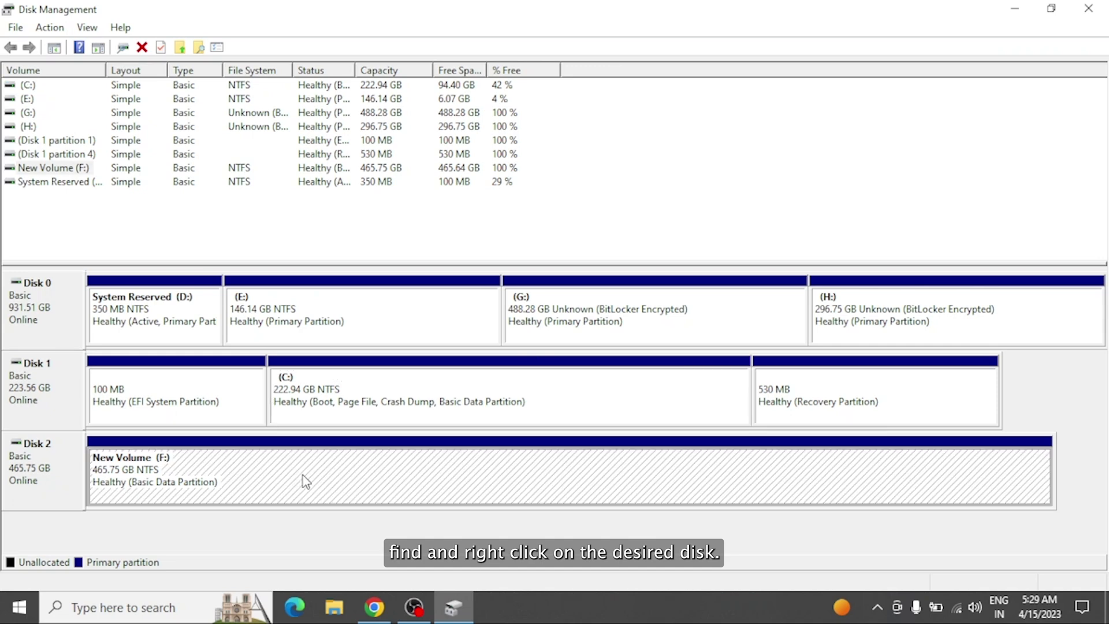
{"action": "right_click", "coordinate": [305, 480]}
{"action": "left_click", "coordinate": [370, 415]}
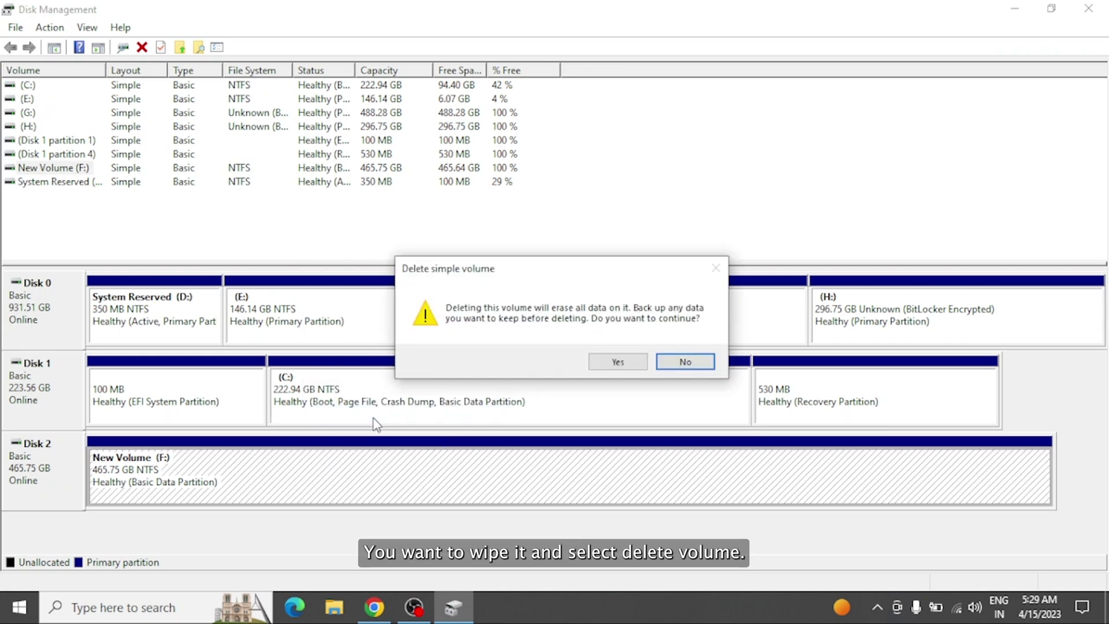
{"action": "left_click", "coordinate": [618, 361]}
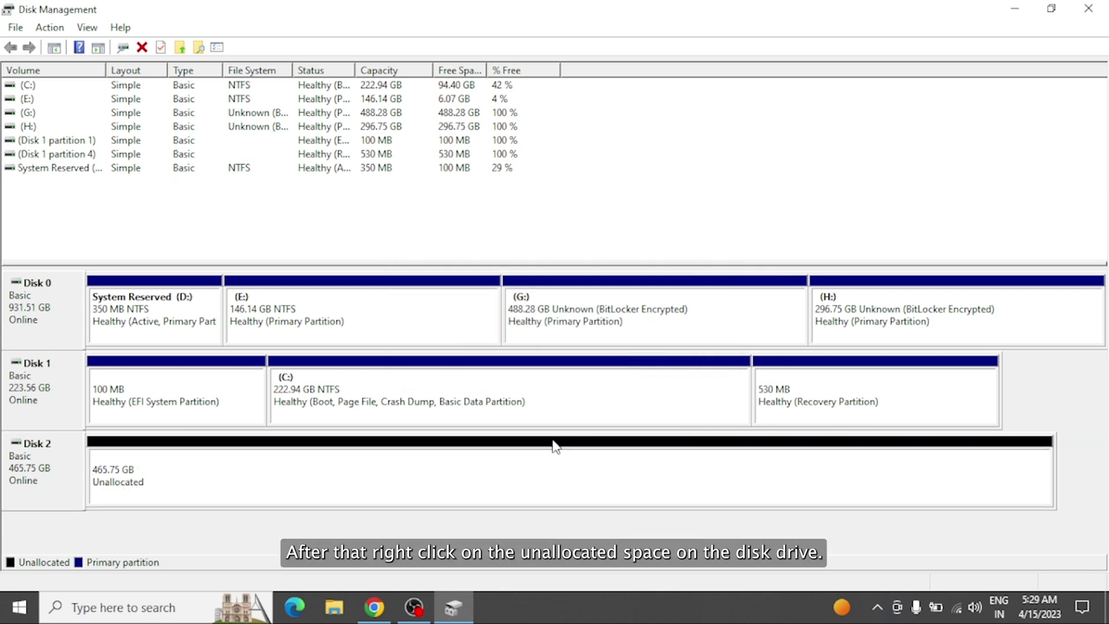
{"action": "left_click", "coordinate": [515, 475]}
{"action": "right_click", "coordinate": [516, 475]}
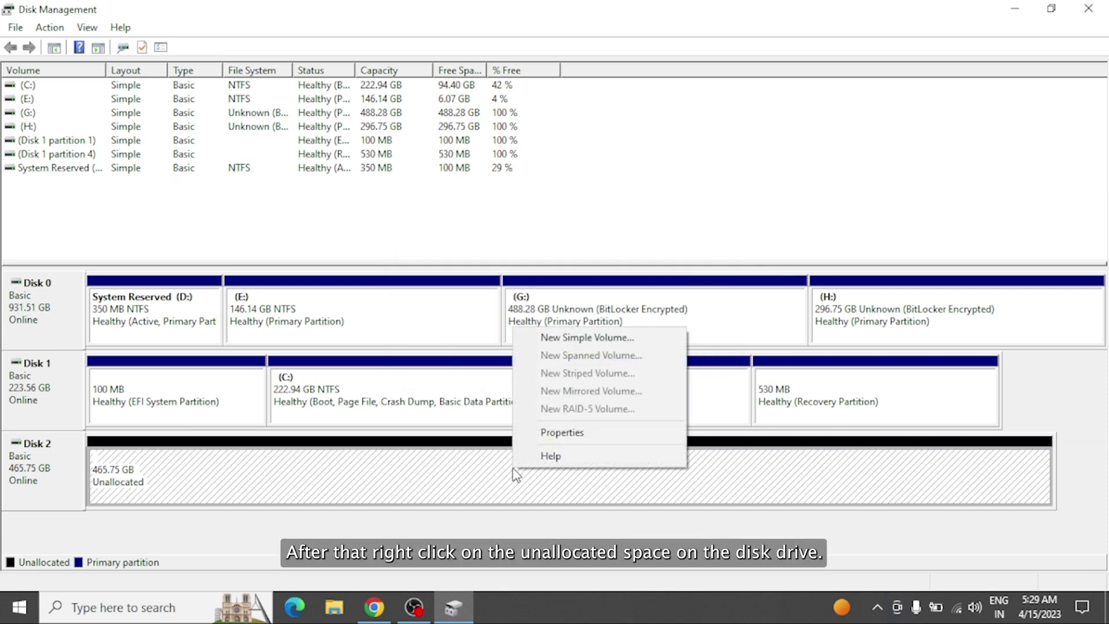
Step: Run the New Simple Volume wizard with full 476923 MB size, drive letter F and NTFS
{"action": "left_click", "coordinate": [615, 339]}
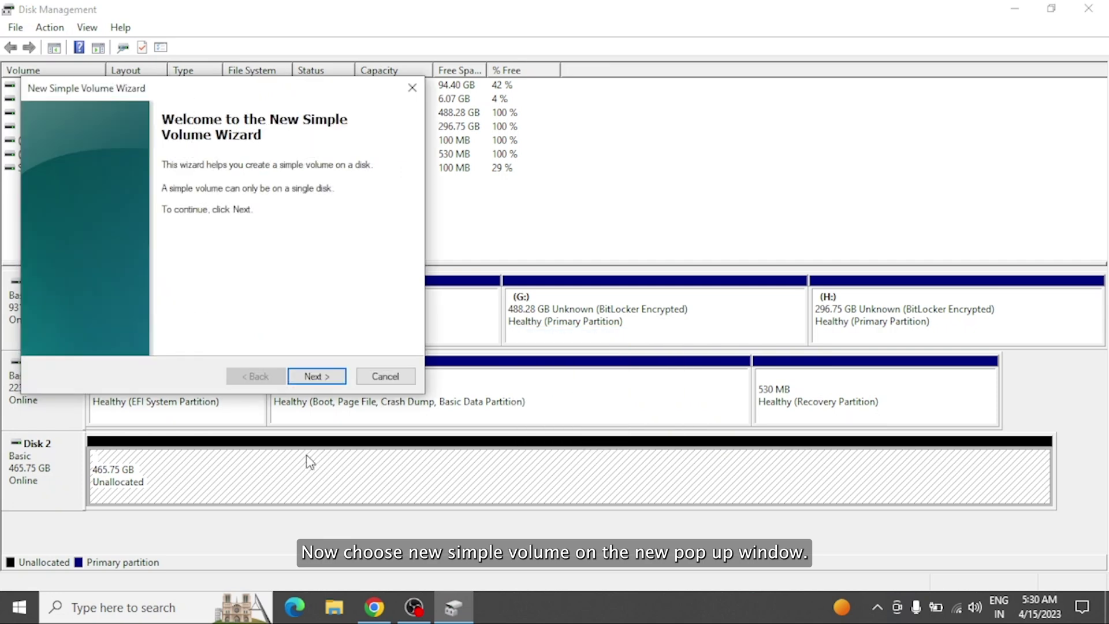
{"action": "left_click", "coordinate": [321, 377]}
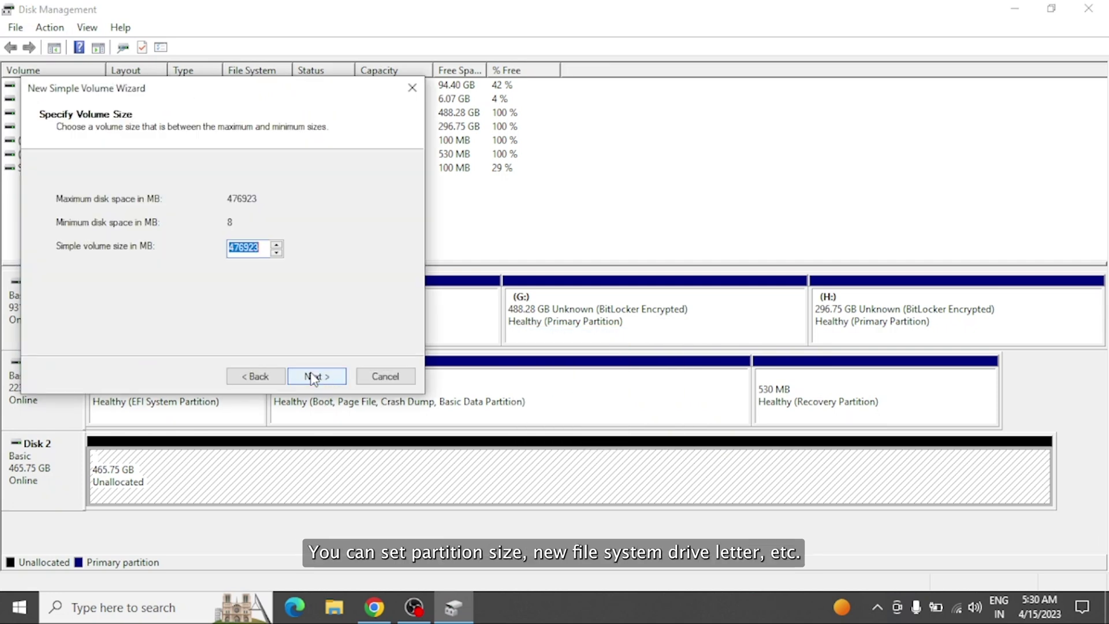
{"action": "left_click", "coordinate": [313, 378]}
{"action": "left_click", "coordinate": [295, 200]}
{"action": "left_click", "coordinate": [289, 209]}
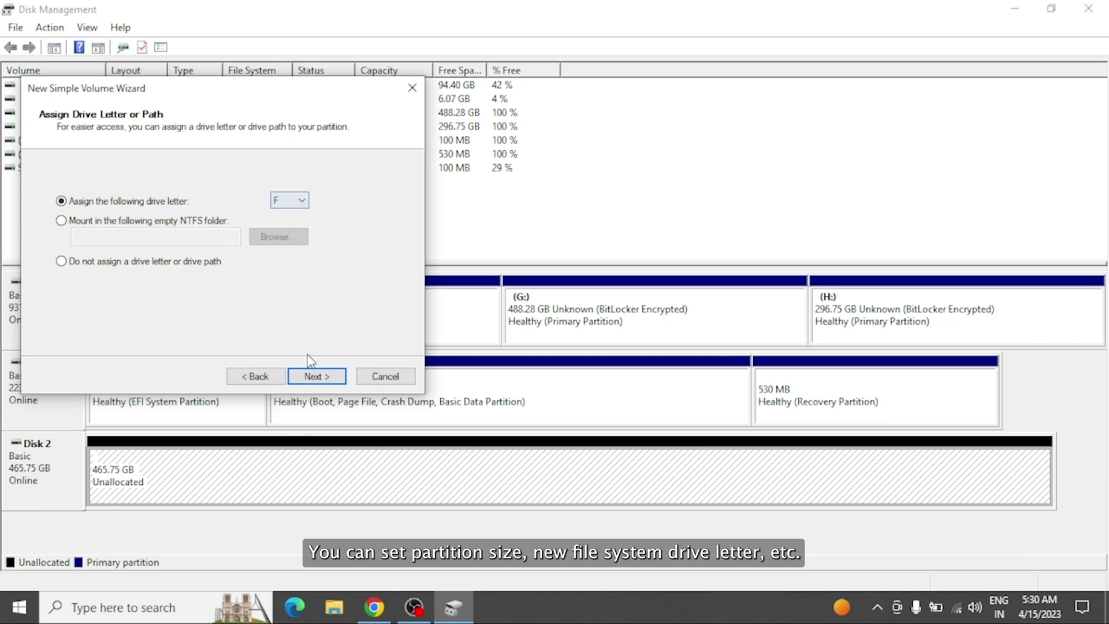
{"action": "left_click", "coordinate": [315, 377]}
{"action": "left_click", "coordinate": [286, 237]}
{"action": "left_click", "coordinate": [289, 247]}
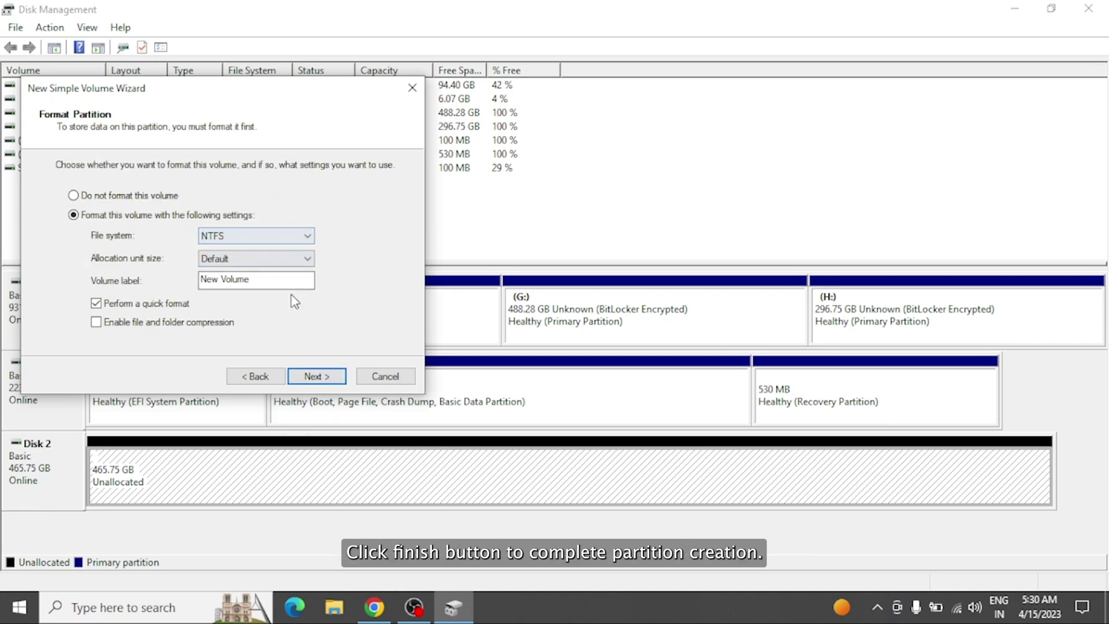
{"action": "left_click", "coordinate": [317, 377]}
{"action": "left_click", "coordinate": [316, 377]}
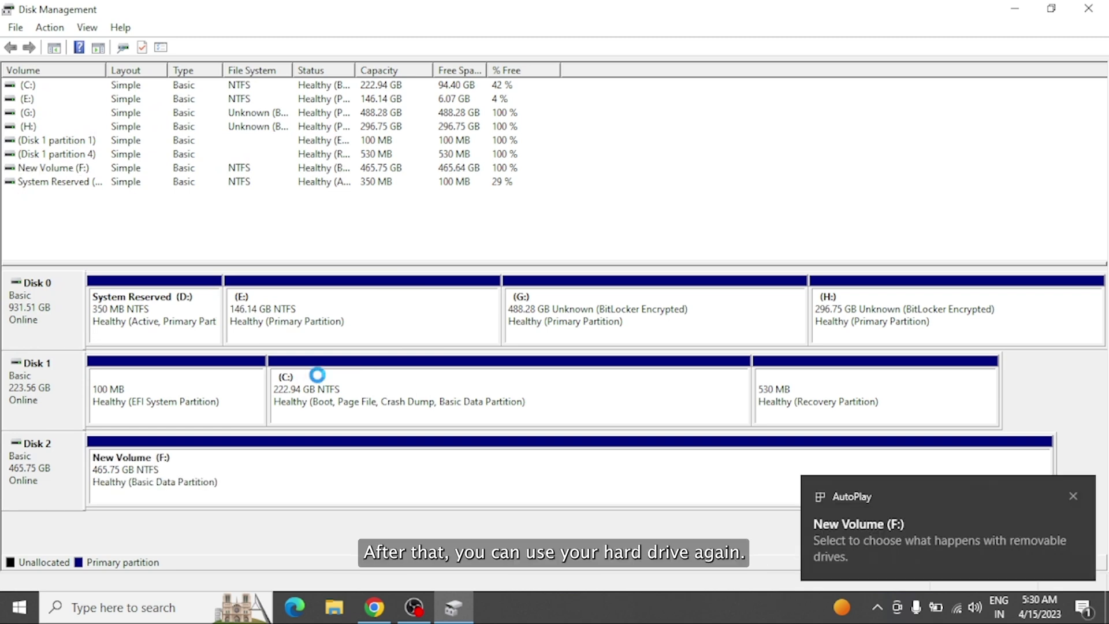
Step: Dismiss the AutoPlay notification for New Volume (F:)
{"action": "left_click", "coordinate": [1073, 495]}
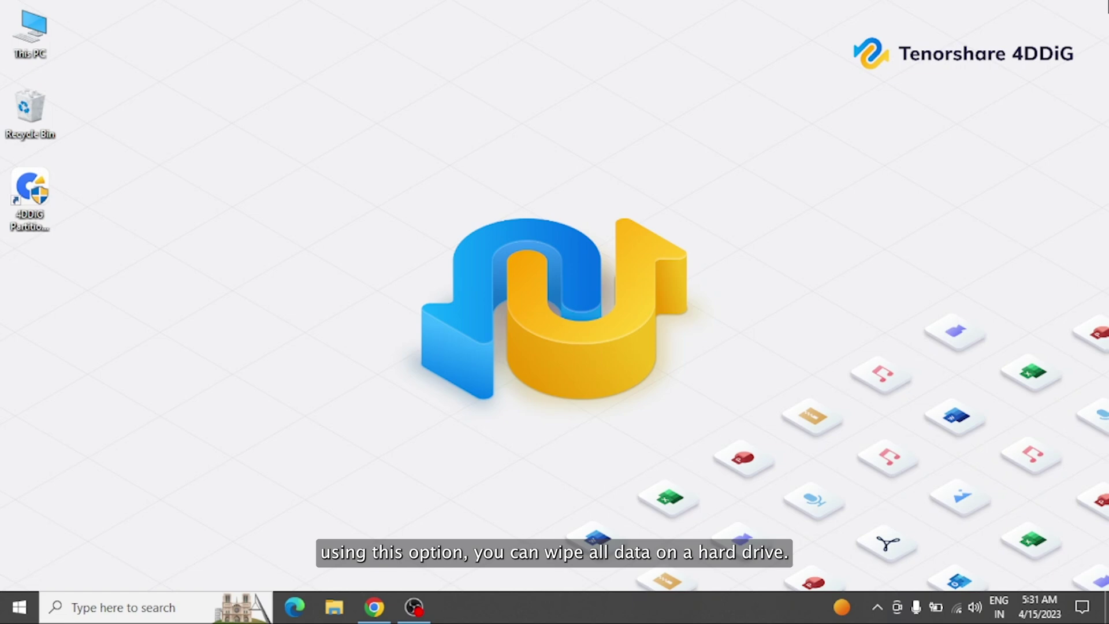
Step: Open Windows Settings from the Start menu and go to Update & Security
{"action": "left_click", "coordinate": [7, 614]}
{"action": "left_click", "coordinate": [27, 529]}
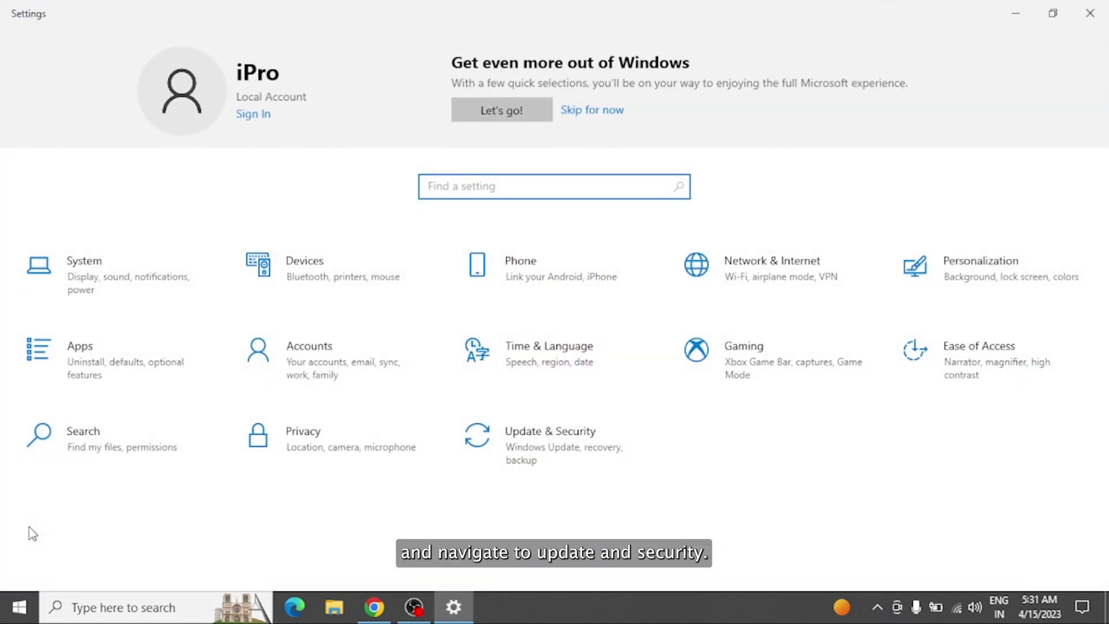
{"action": "left_click", "coordinate": [522, 456]}
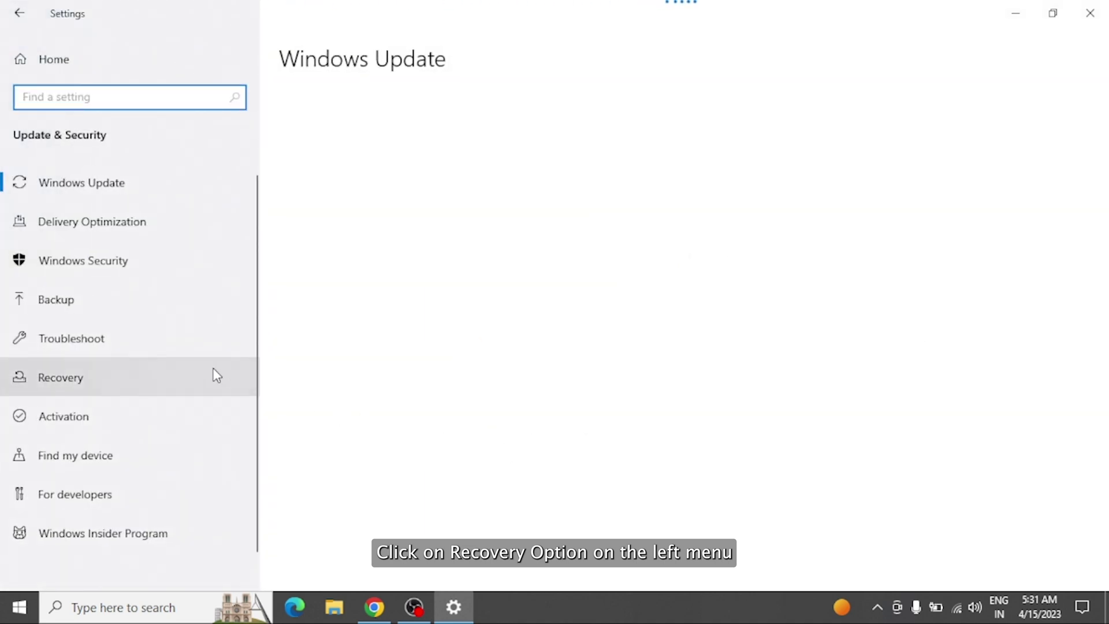
Step: In Recovery, start Reset this PC choosing Remove everything and Local reinstall
{"action": "left_click", "coordinate": [178, 376]}
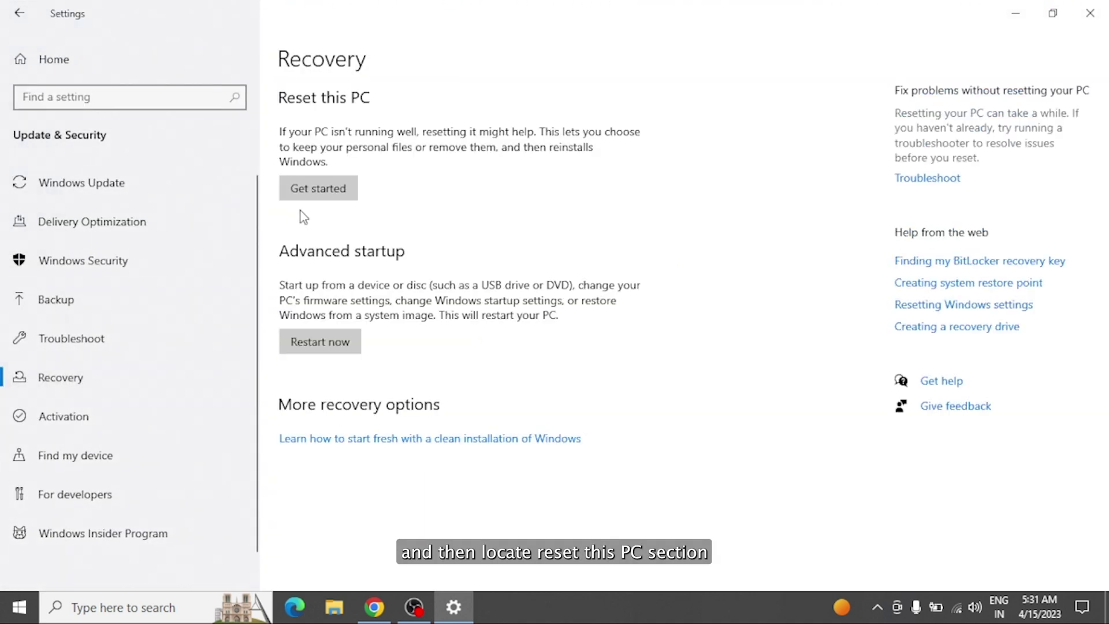
{"action": "left_click", "coordinate": [319, 190]}
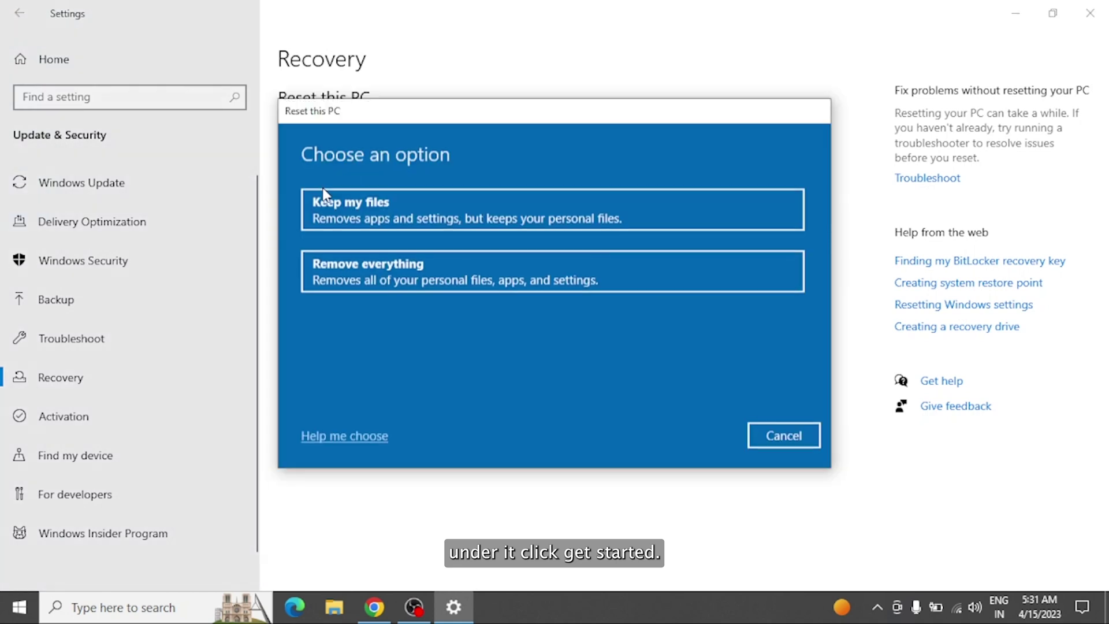
{"action": "left_click", "coordinate": [386, 266]}
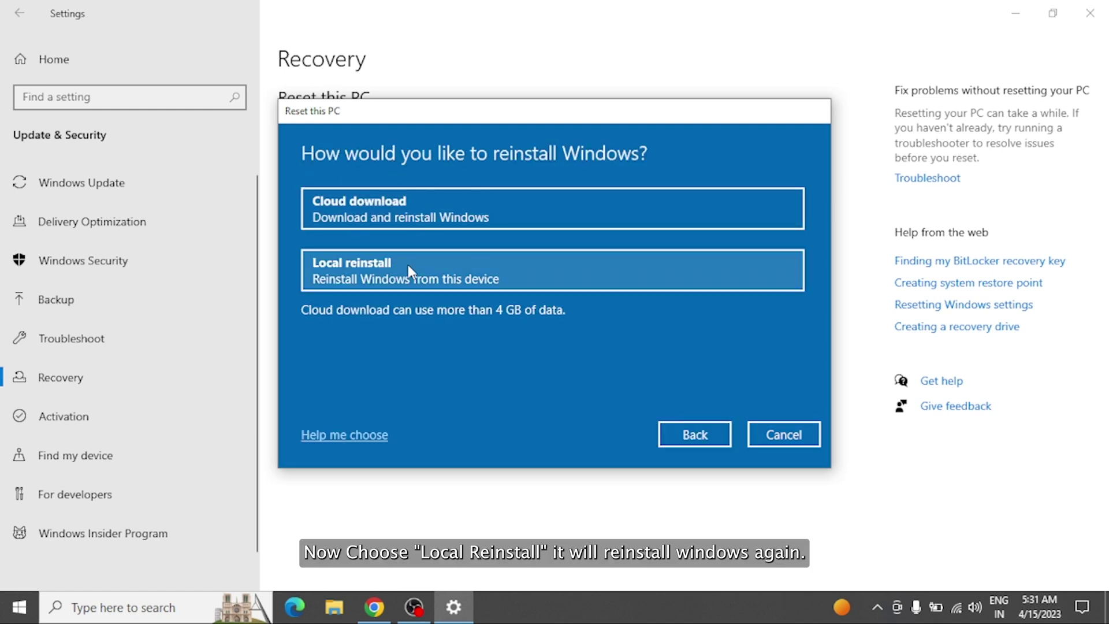
{"action": "left_click", "coordinate": [407, 265]}
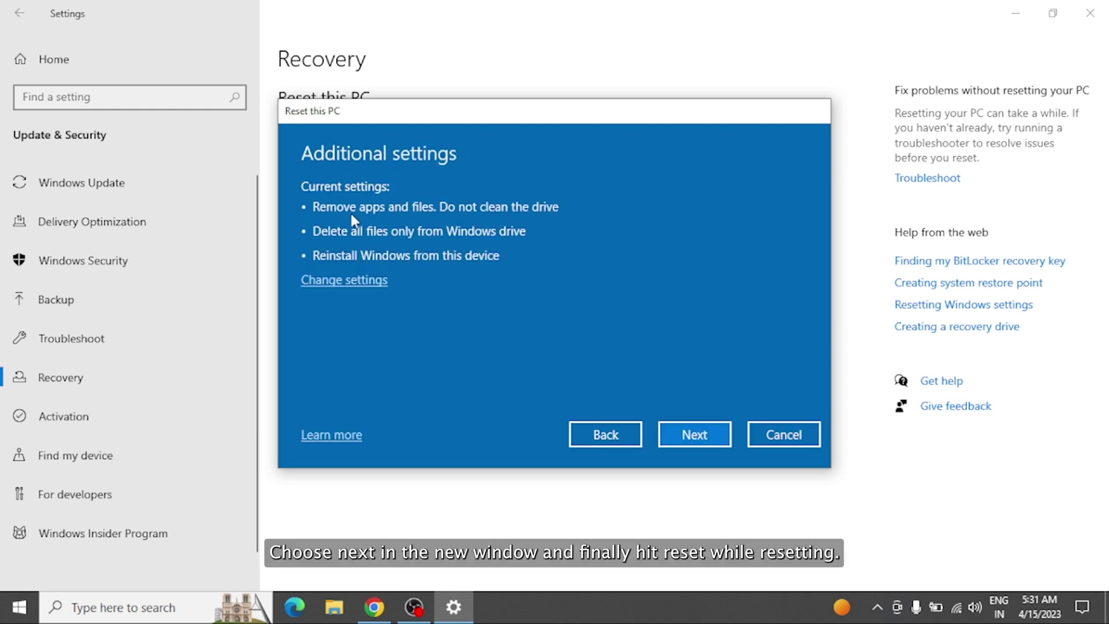
{"action": "left_click", "coordinate": [709, 433]}
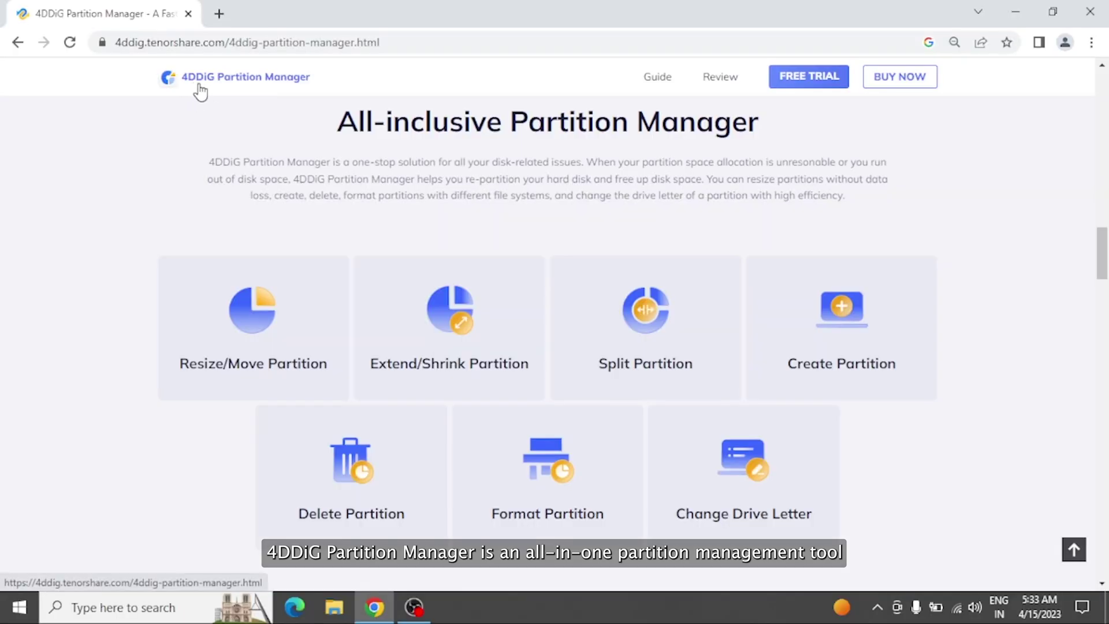
Step: Download the 4DDiG Partition Manager free trial installer and launch it from the download bar
{"action": "left_click_drag", "start_coordinate": [332, 121], "coordinate": [775, 118]}
{"action": "left_click", "coordinate": [775, 117]}
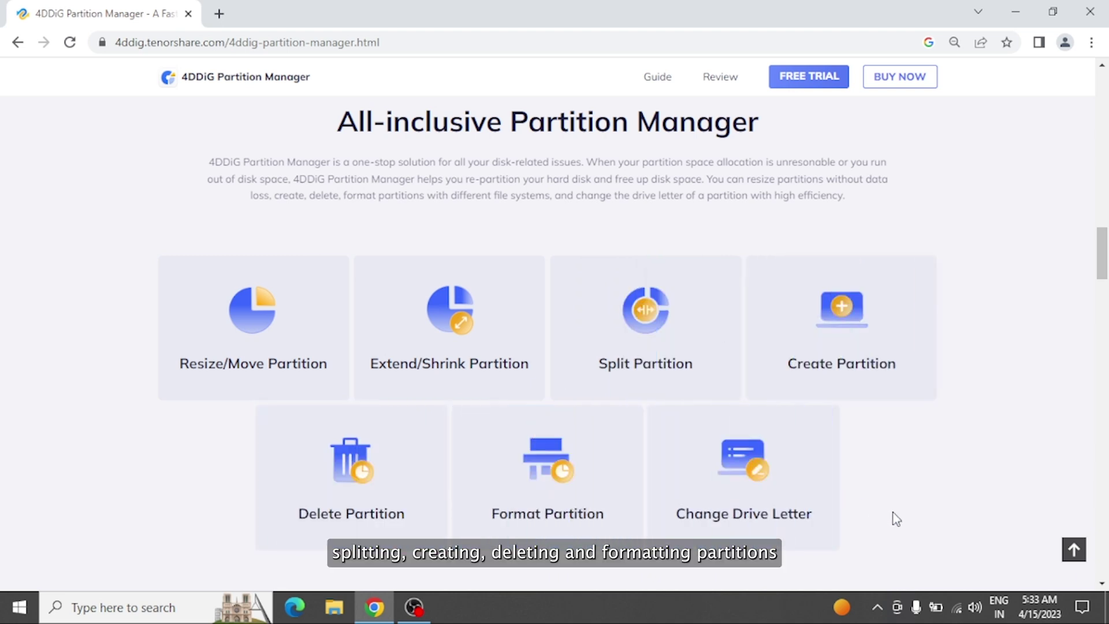
{"action": "scroll", "coordinate": [357, 367], "scroll_direction": "down", "scroll_amount": 5}
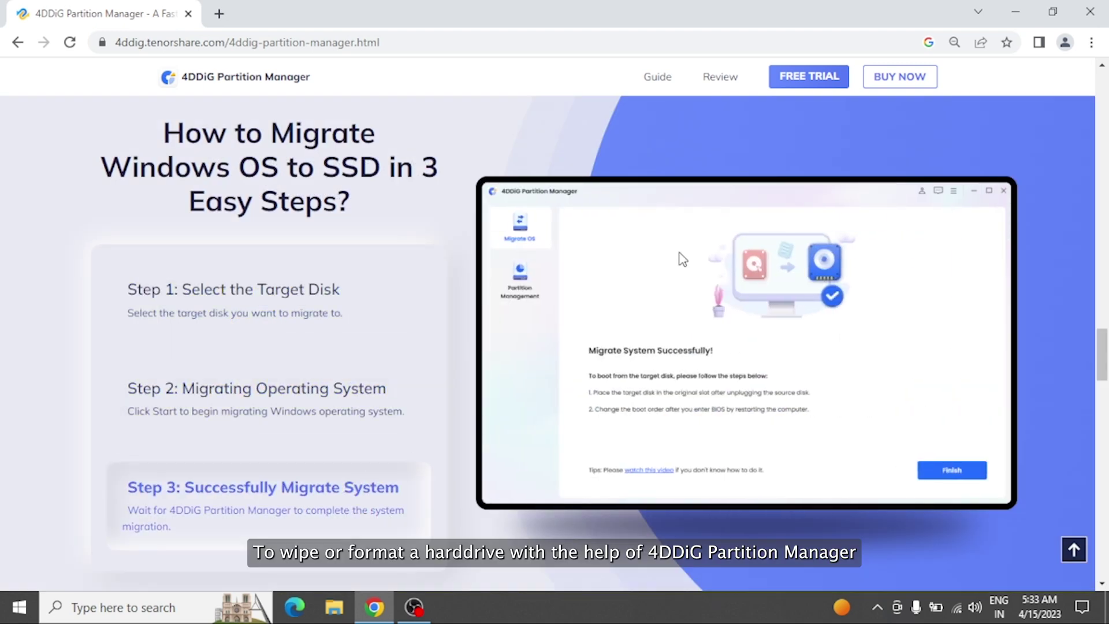
{"action": "left_click", "coordinate": [812, 78]}
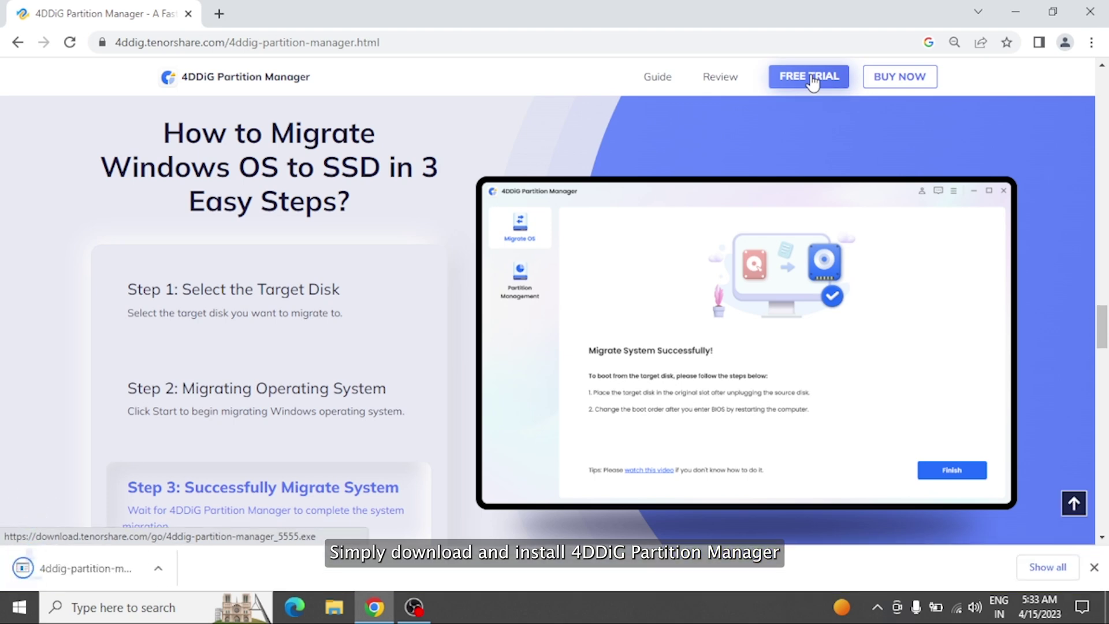
{"action": "left_click", "coordinate": [84, 568]}
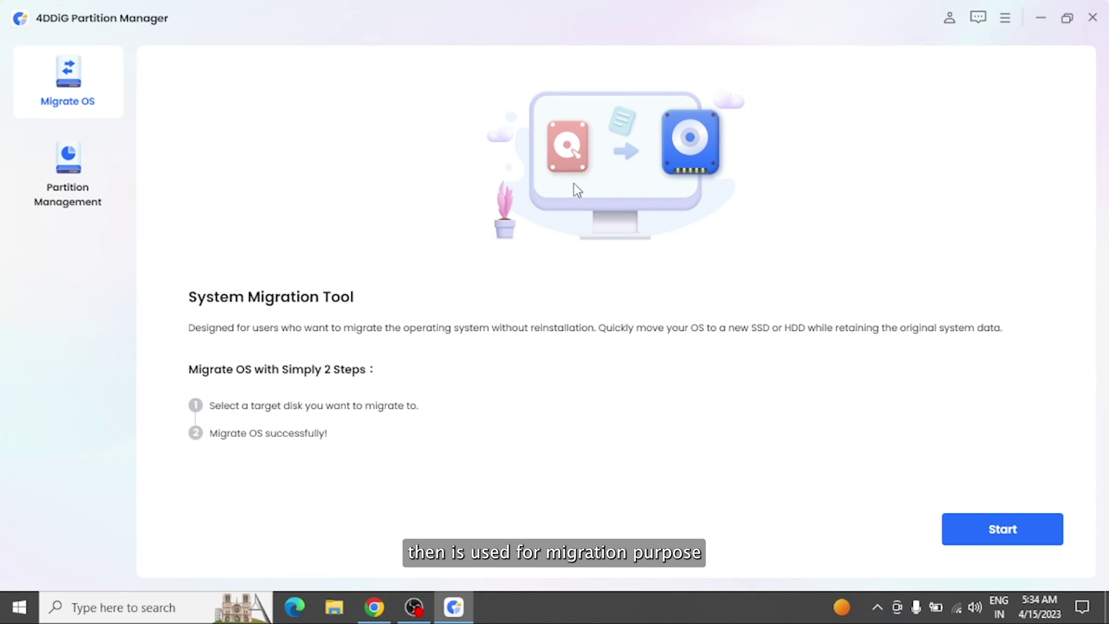
Step: Show the Partition Management view, then select Disk 2's F: New Volume and the whole Disk 2
{"action": "left_click", "coordinate": [69, 175]}
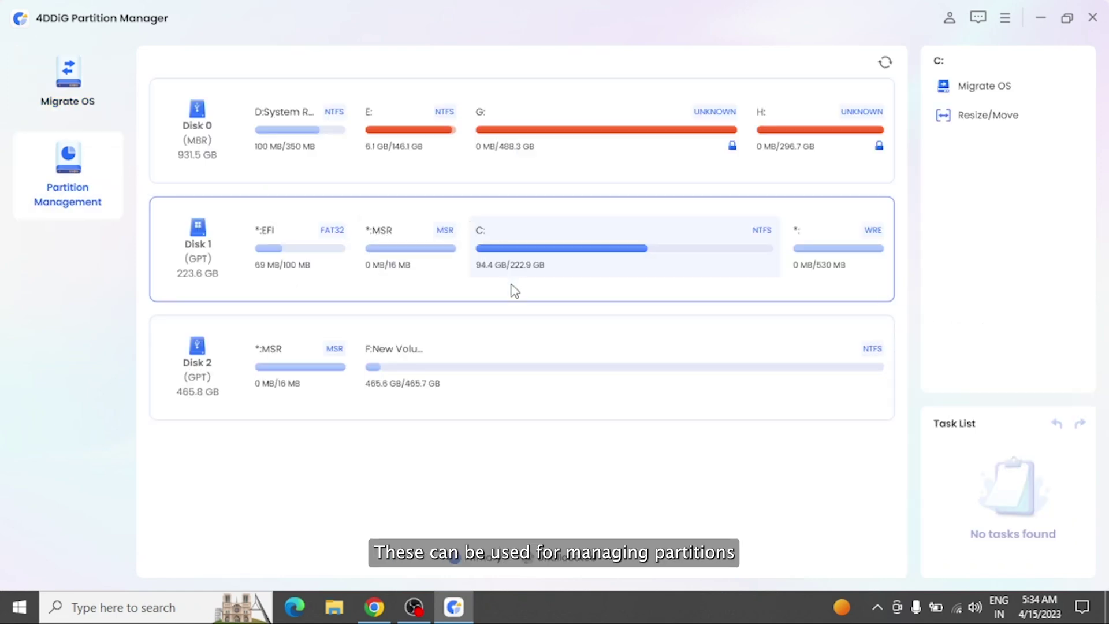
{"action": "left_click", "coordinate": [534, 364]}
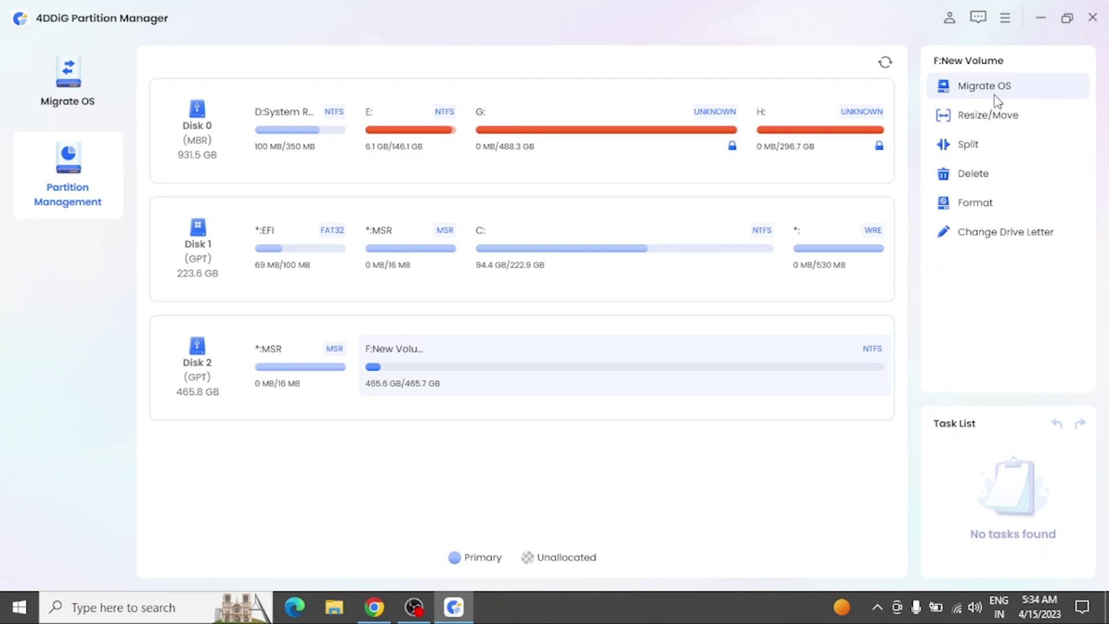
{"action": "left_click", "coordinate": [229, 365]}
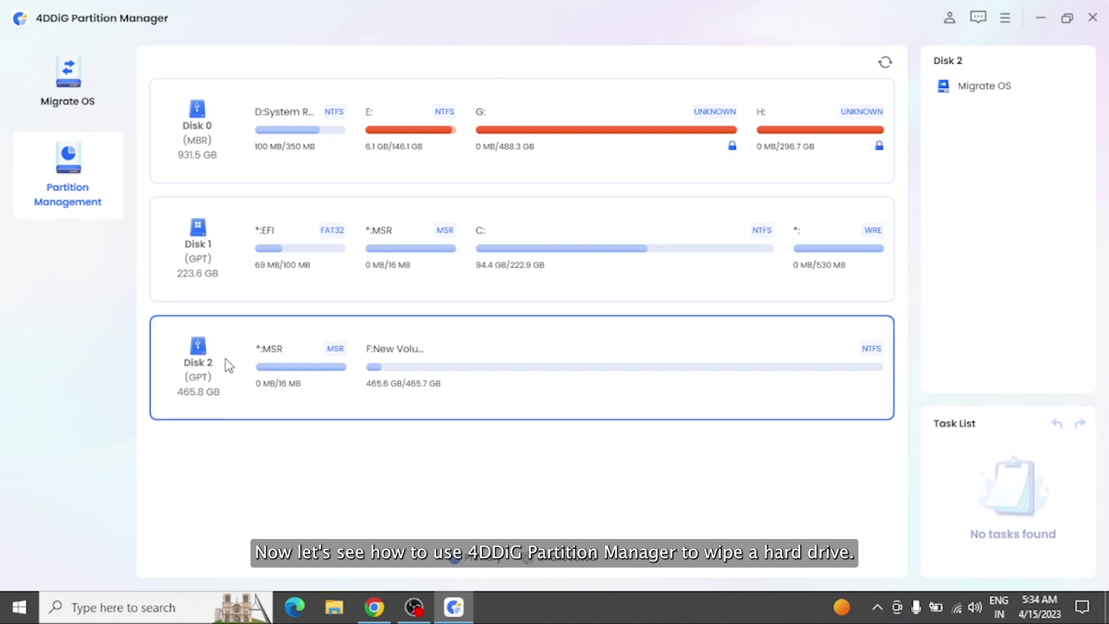
Step: Delete Disk 2's F: New Volume partition, confirm it, and execute the pending task
{"action": "left_click", "coordinate": [493, 376]}
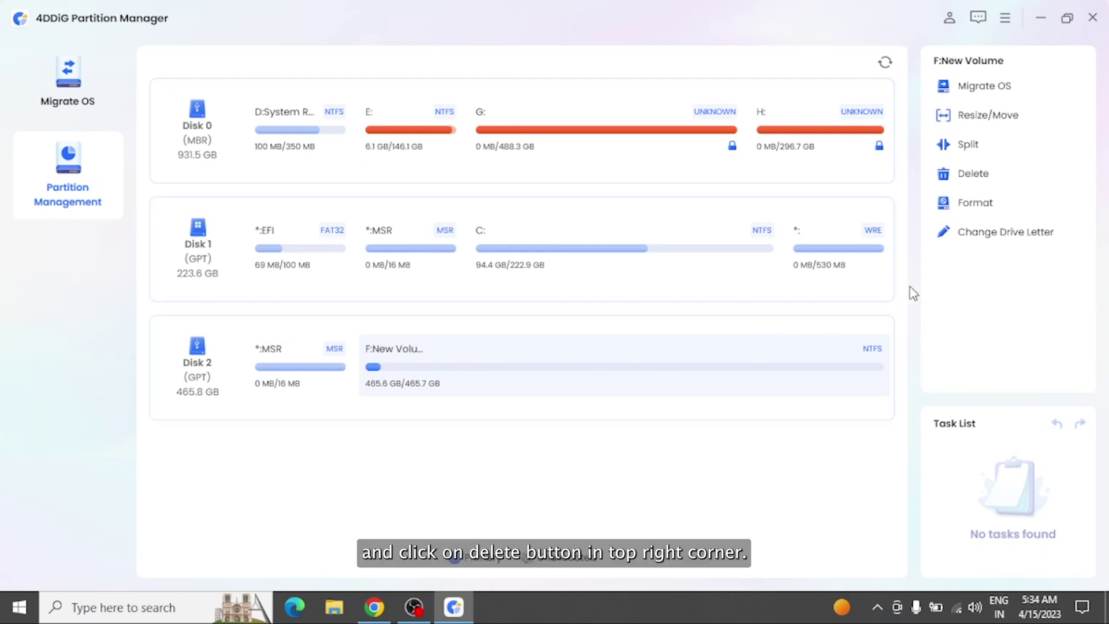
{"action": "left_click", "coordinate": [988, 179]}
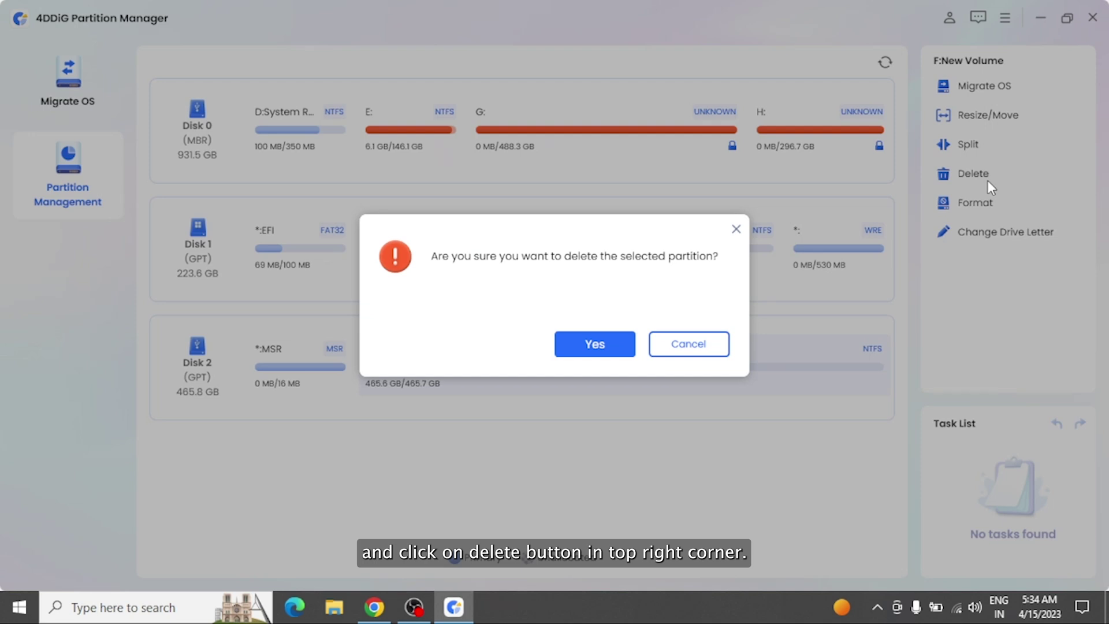
{"action": "left_click", "coordinate": [622, 347]}
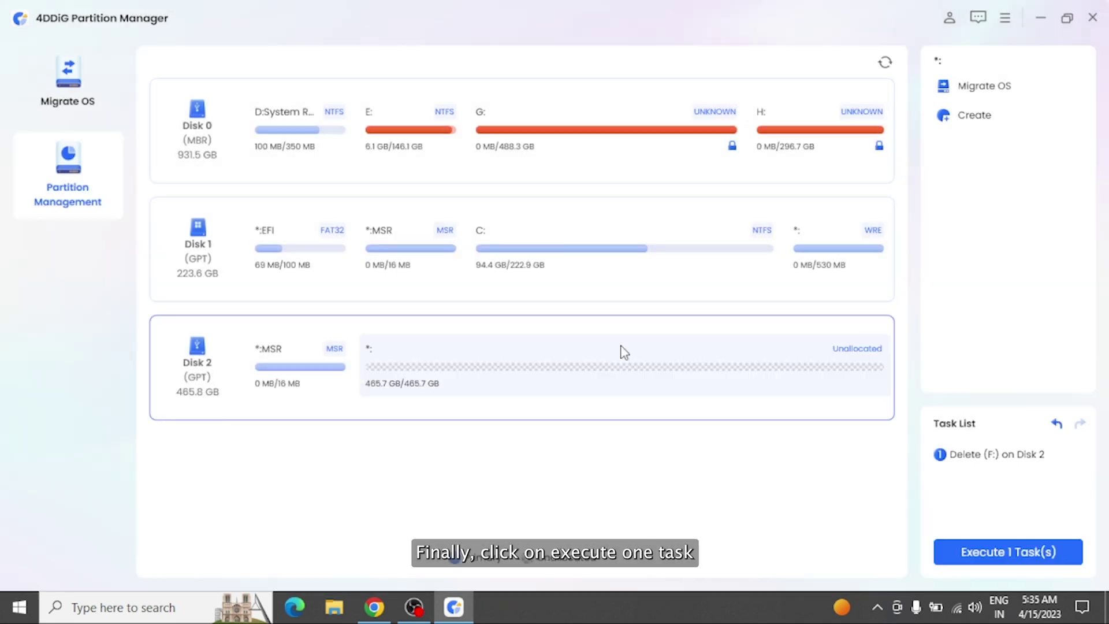
{"action": "left_click", "coordinate": [997, 546]}
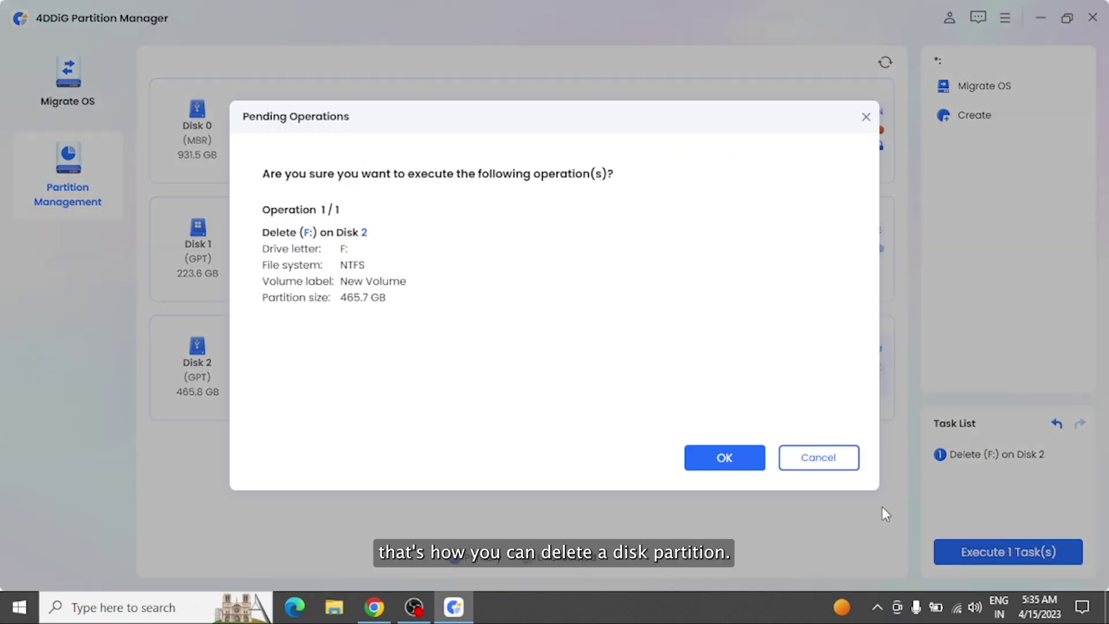
{"action": "left_click", "coordinate": [725, 458]}
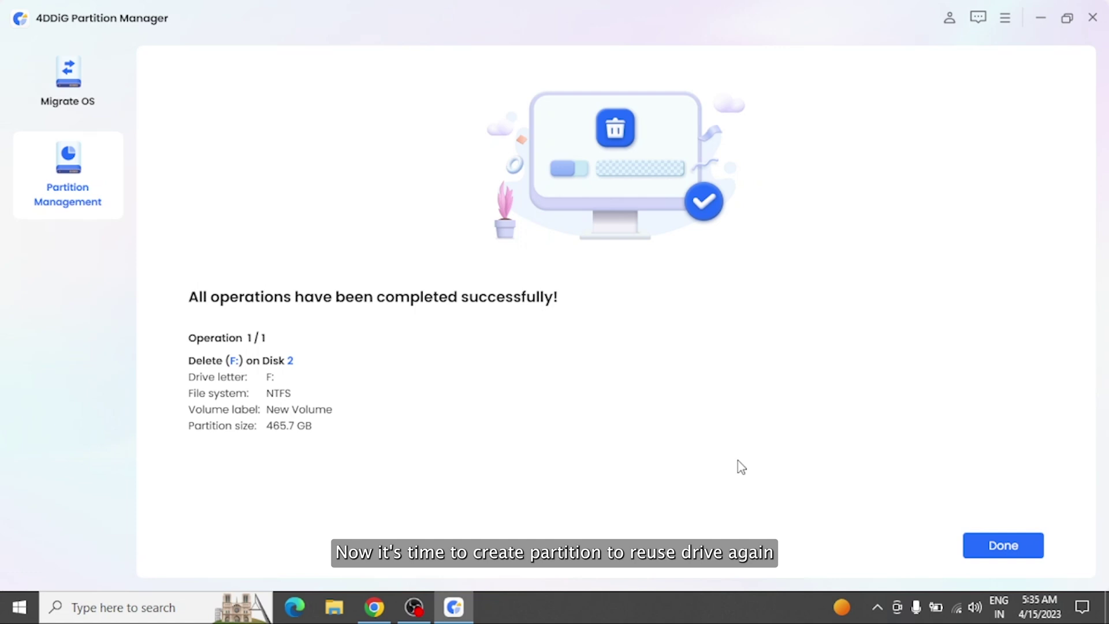
Step: Create an NTFS partition with drive letter F: in Disk 2's 465.7 GB unallocated space and execute it
{"action": "left_click", "coordinate": [999, 543]}
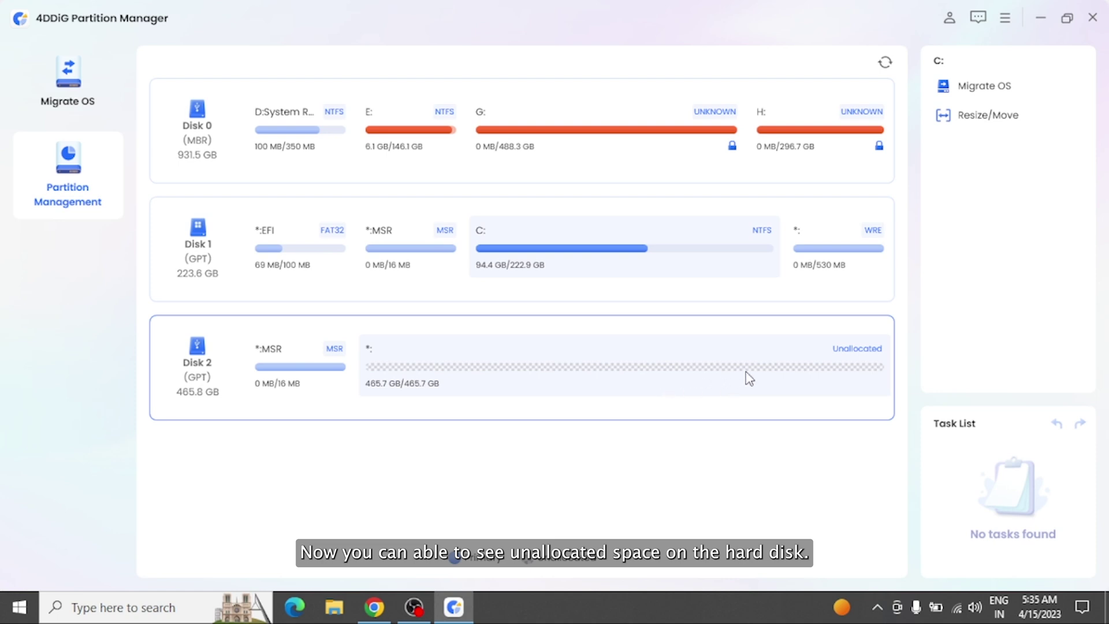
{"action": "left_click", "coordinate": [702, 365]}
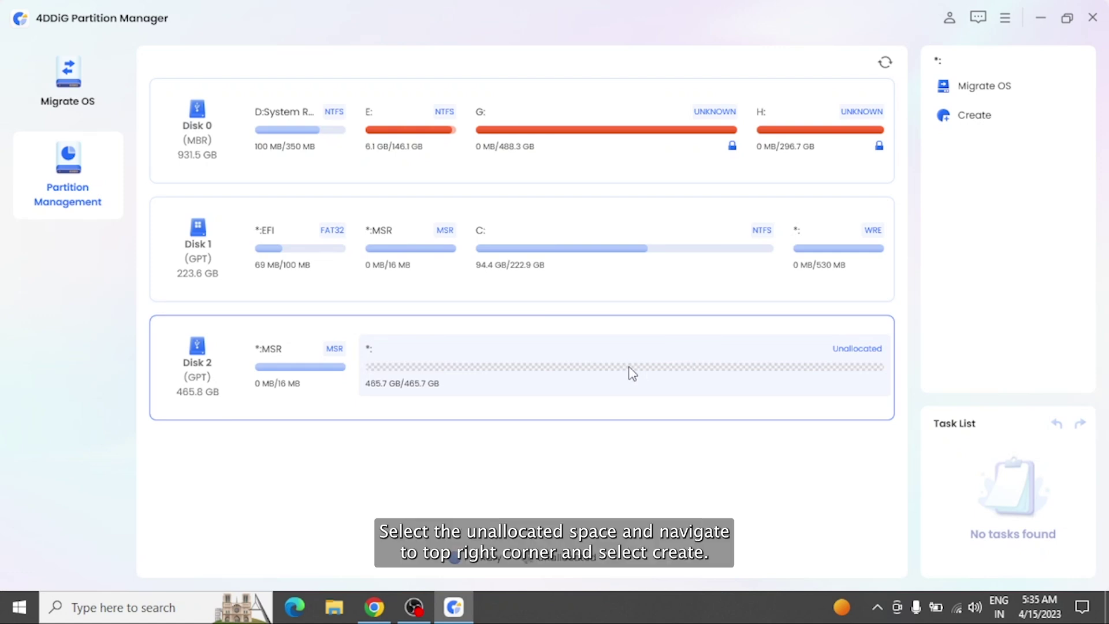
{"action": "left_click", "coordinate": [990, 122]}
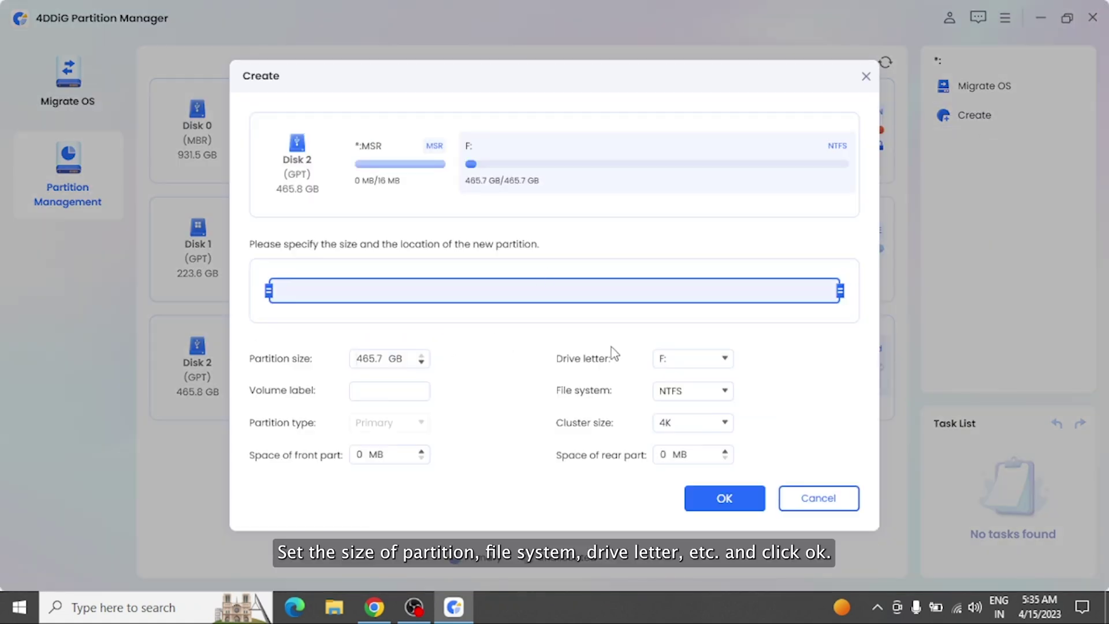
{"action": "left_click", "coordinate": [688, 359]}
{"action": "left_click", "coordinate": [688, 379]}
{"action": "left_click", "coordinate": [689, 390]}
{"action": "left_click", "coordinate": [711, 404]}
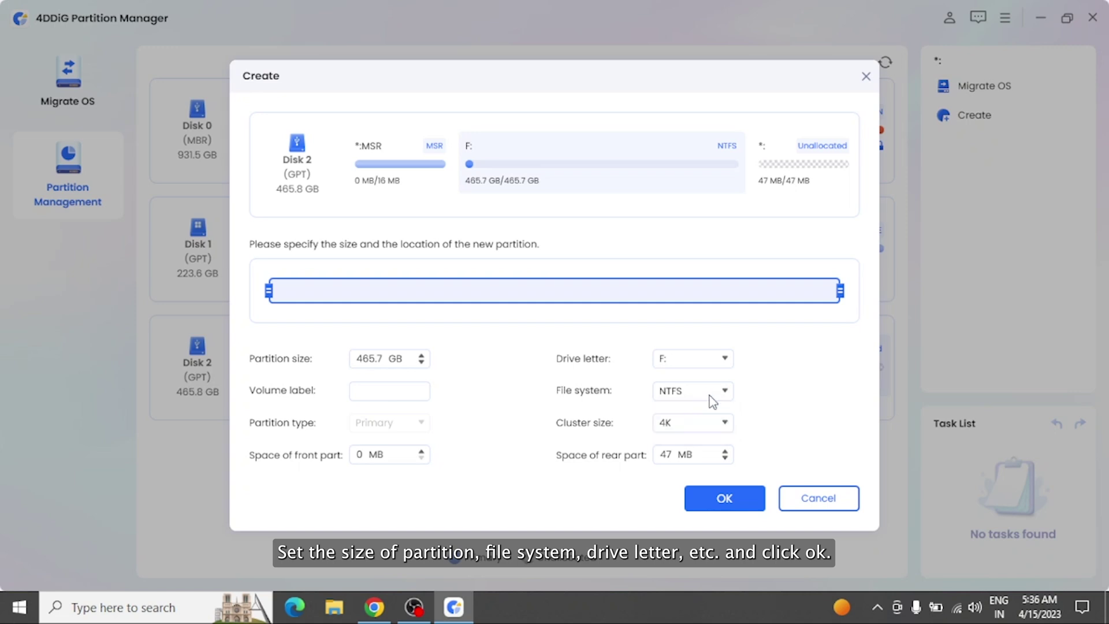
{"action": "left_click", "coordinate": [724, 500]}
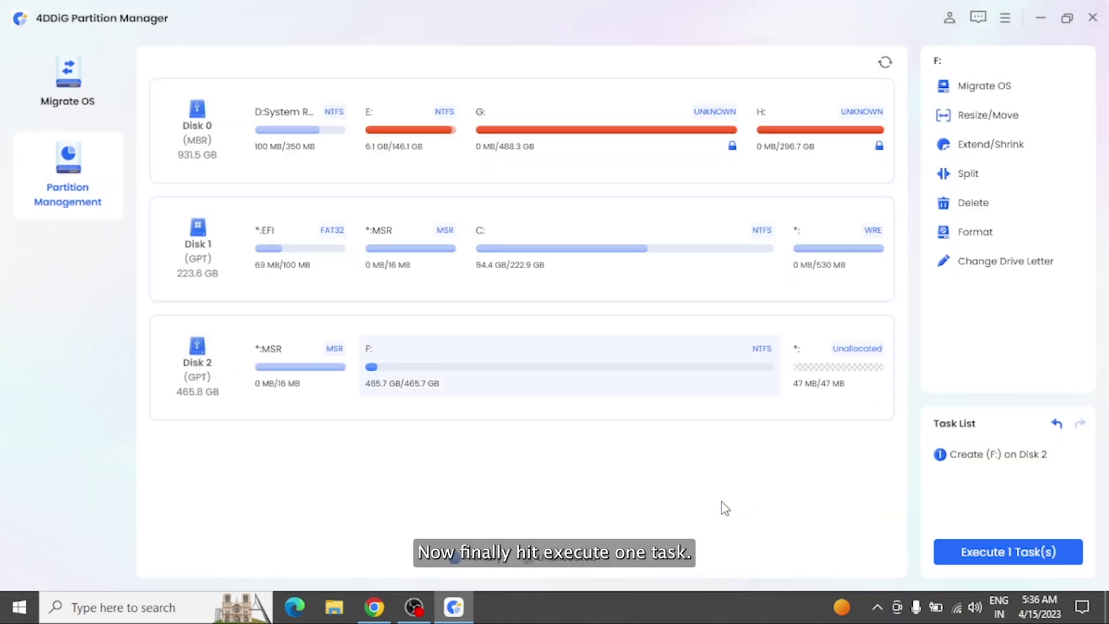
{"action": "left_click", "coordinate": [986, 554]}
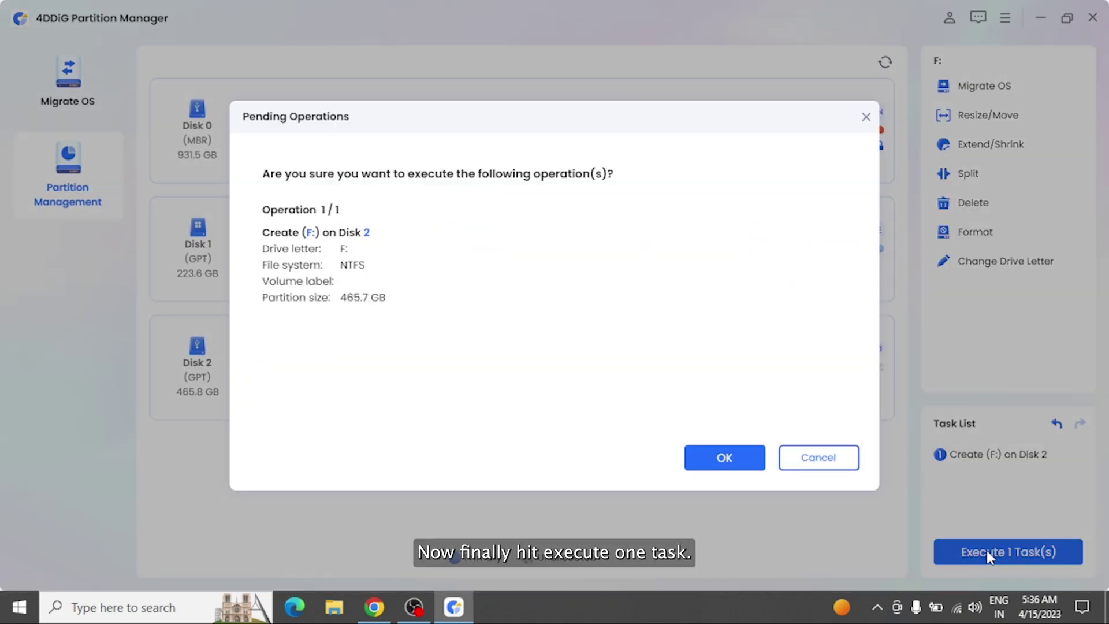
{"action": "left_click", "coordinate": [718, 460]}
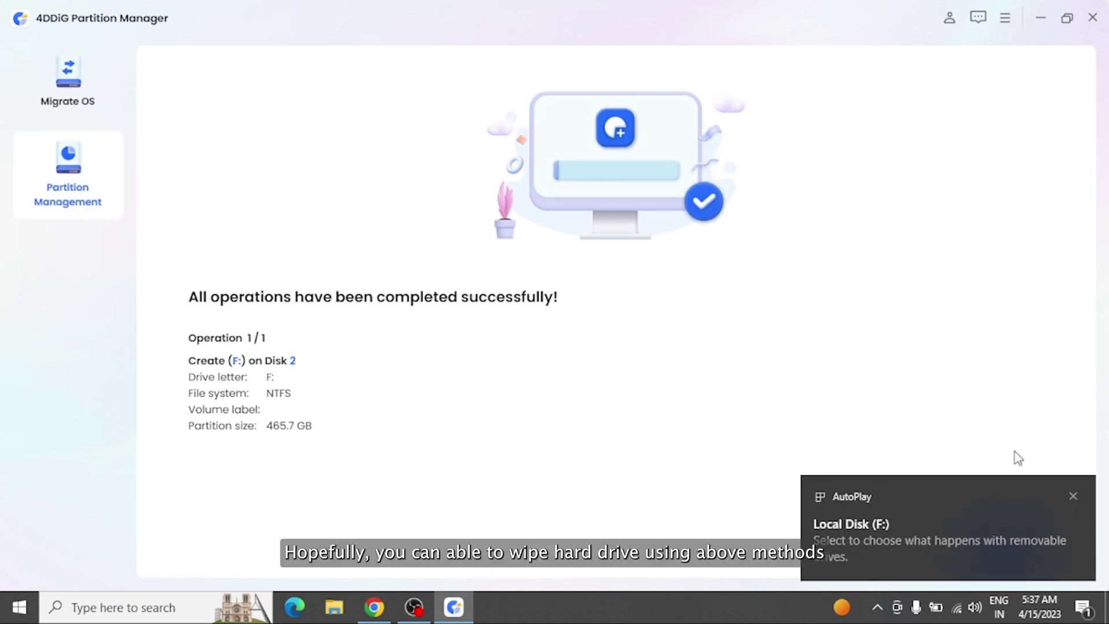
Step: Dismiss the AutoPlay notice for the new F: drive and scroll down the 4DDiG product page in Chrome
{"action": "left_click", "coordinate": [1072, 496]}
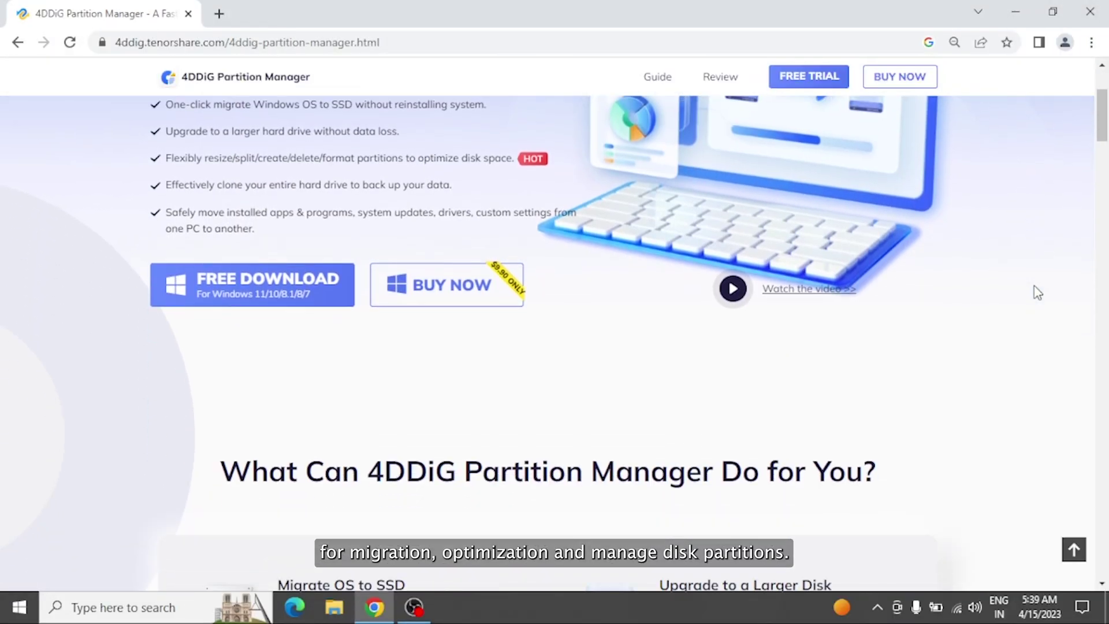
{"action": "scroll", "coordinate": [1034, 285], "scroll_direction": "down", "scroll_amount": 8}
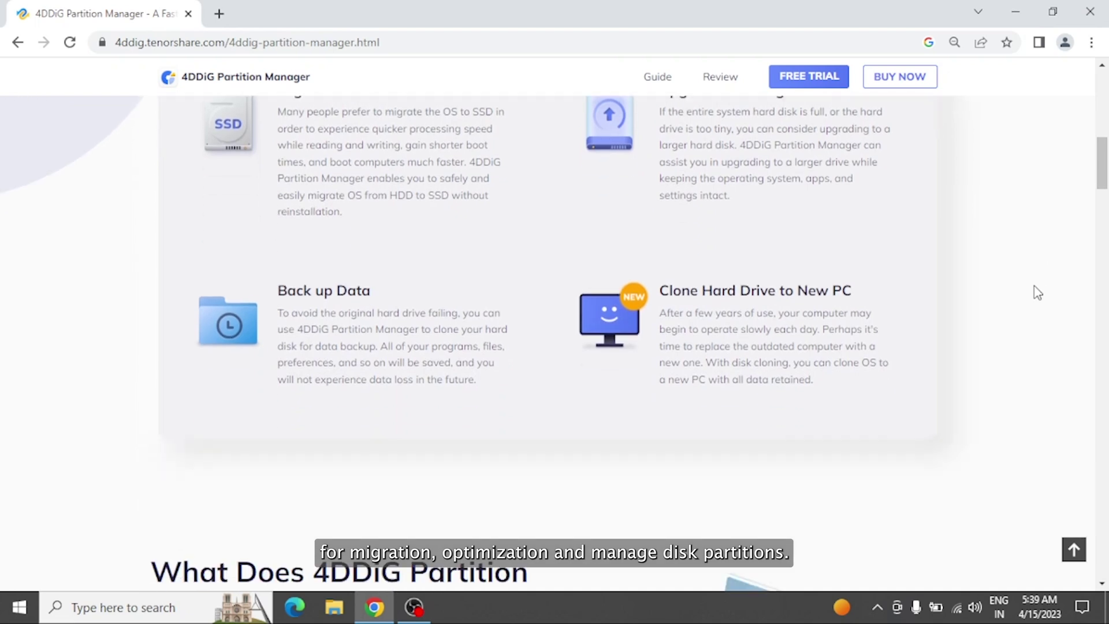
{"action": "scroll", "coordinate": [1034, 285], "scroll_direction": "down", "scroll_amount": 8}
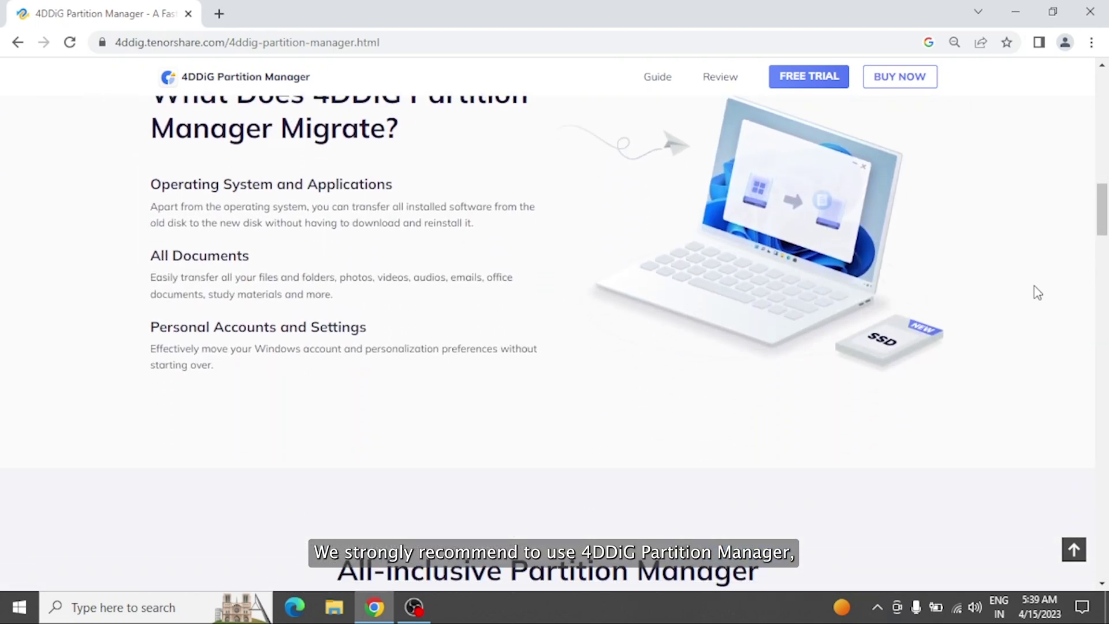
{"action": "scroll", "coordinate": [1034, 286], "scroll_direction": "down", "scroll_amount": 6}
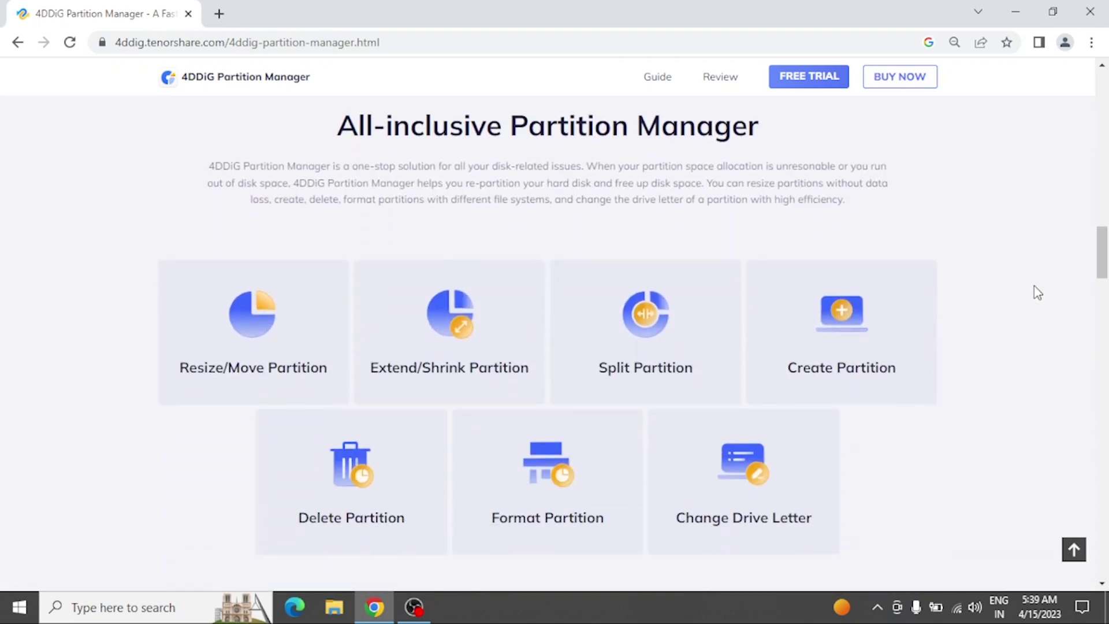
{"action": "scroll", "coordinate": [1034, 286], "scroll_direction": "down", "scroll_amount": 6}
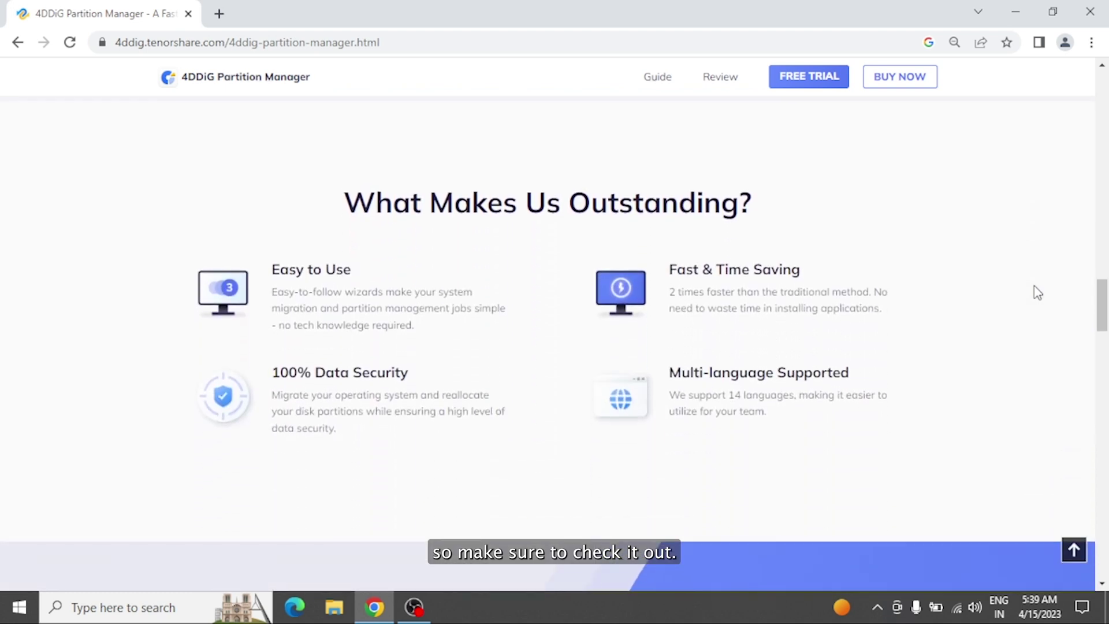
{"action": "scroll", "coordinate": [1034, 285], "scroll_direction": "down", "scroll_amount": 8}
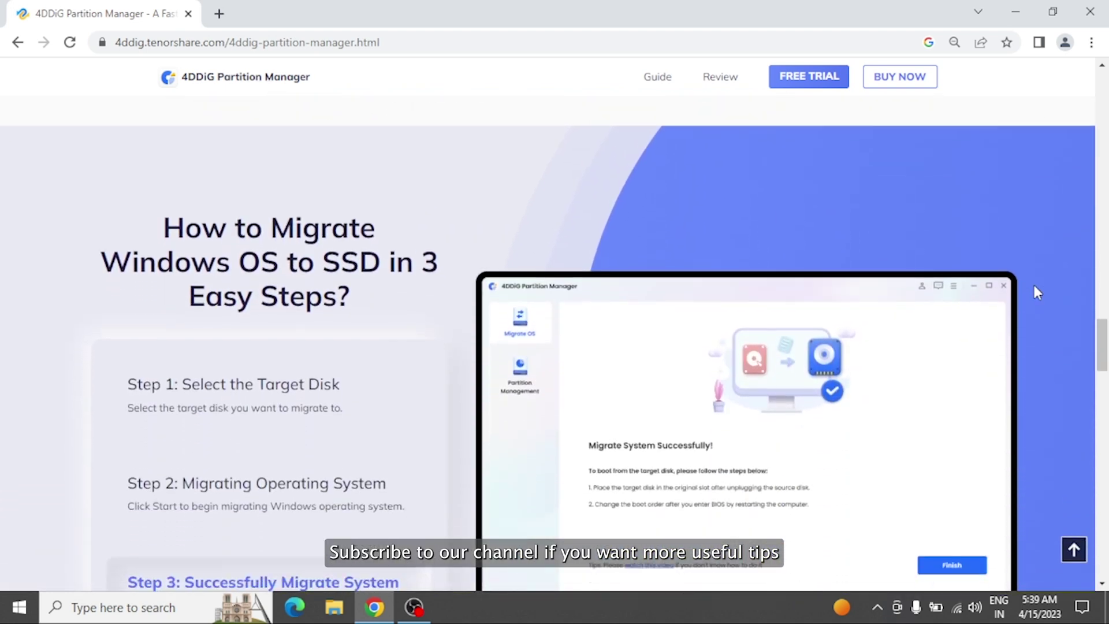
{"action": "scroll", "coordinate": [1034, 286], "scroll_direction": "down", "scroll_amount": 10}
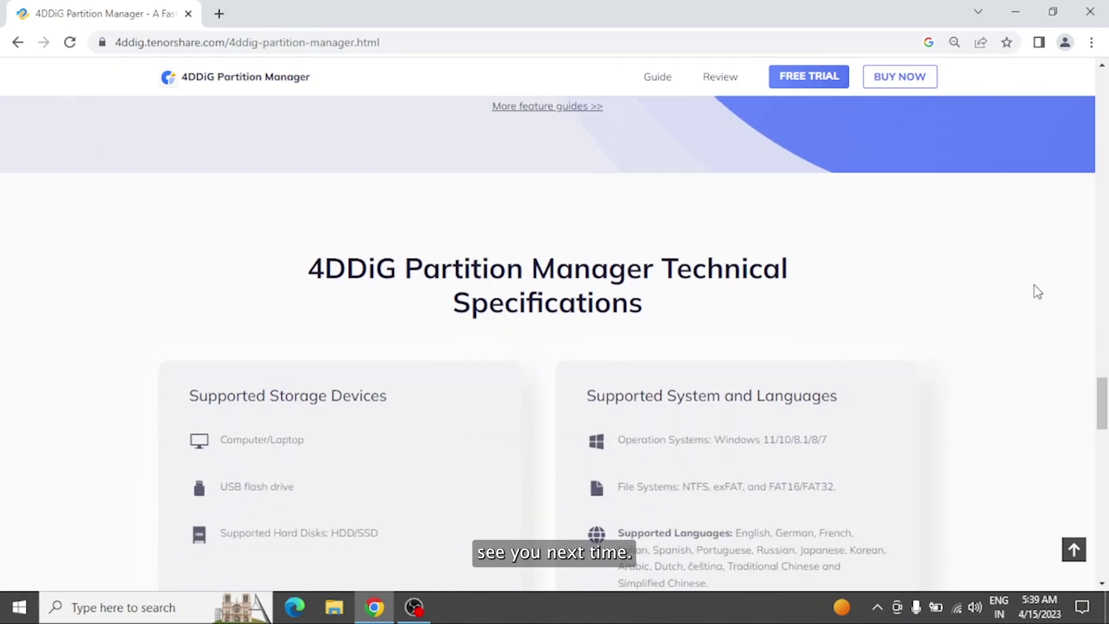